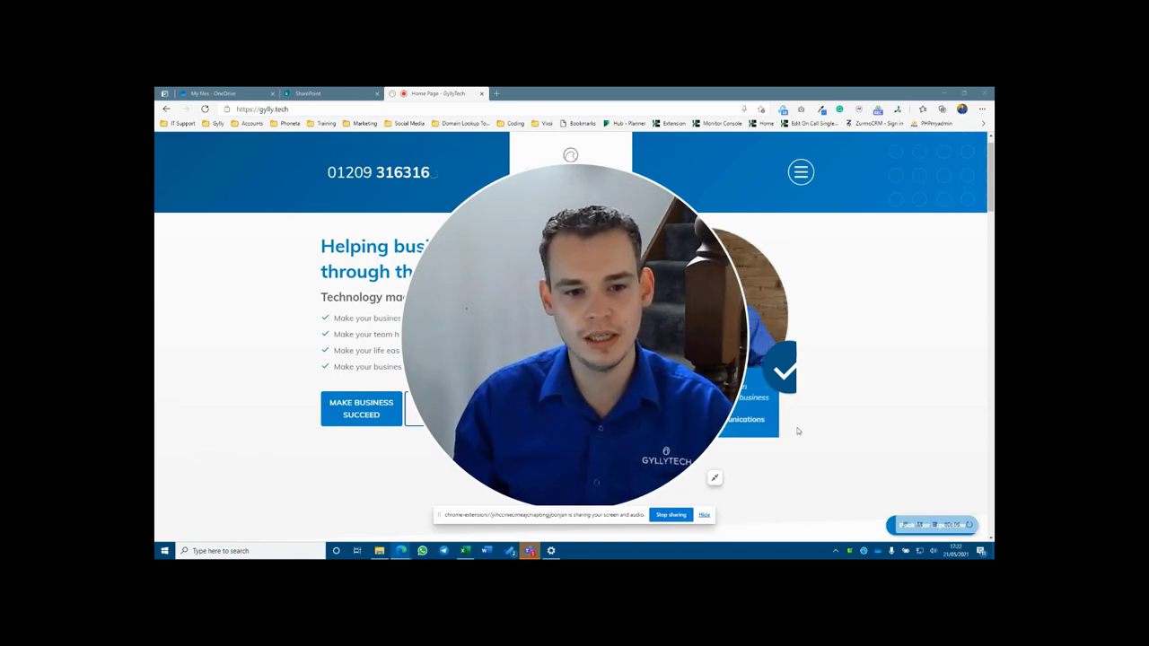
Switch to OneDrive and view the list of available Office 365 apps.
{"action": "left_click", "coordinate": [715, 477]}
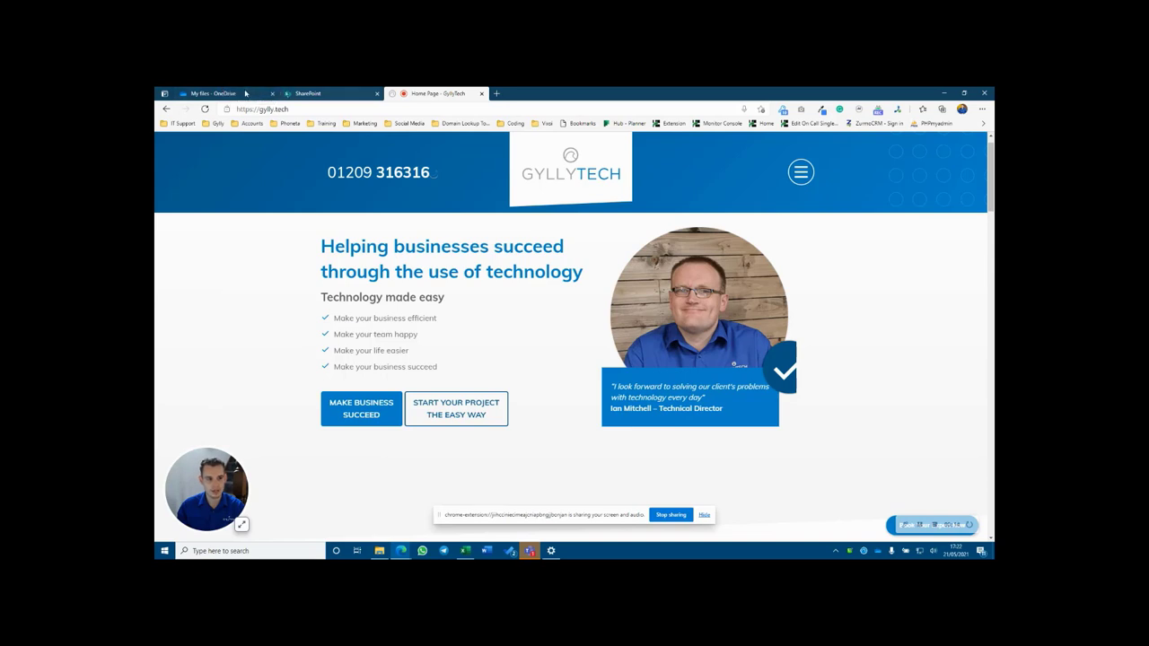
{"action": "left_click", "coordinate": [239, 93]}
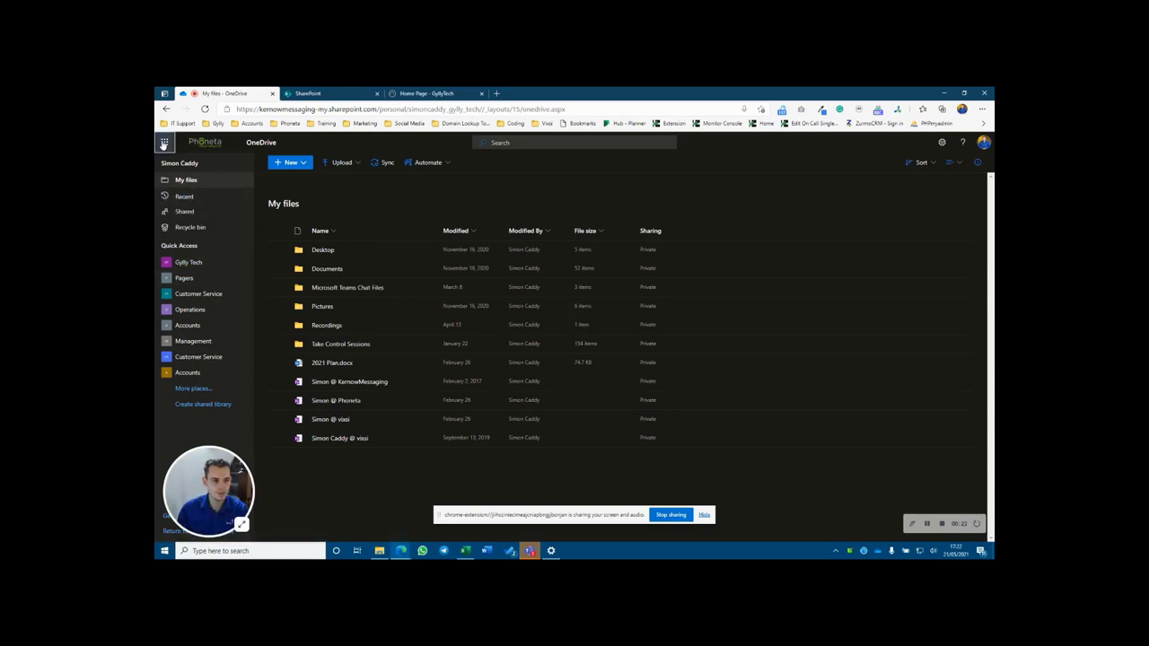
{"action": "left_click", "coordinate": [165, 144]}
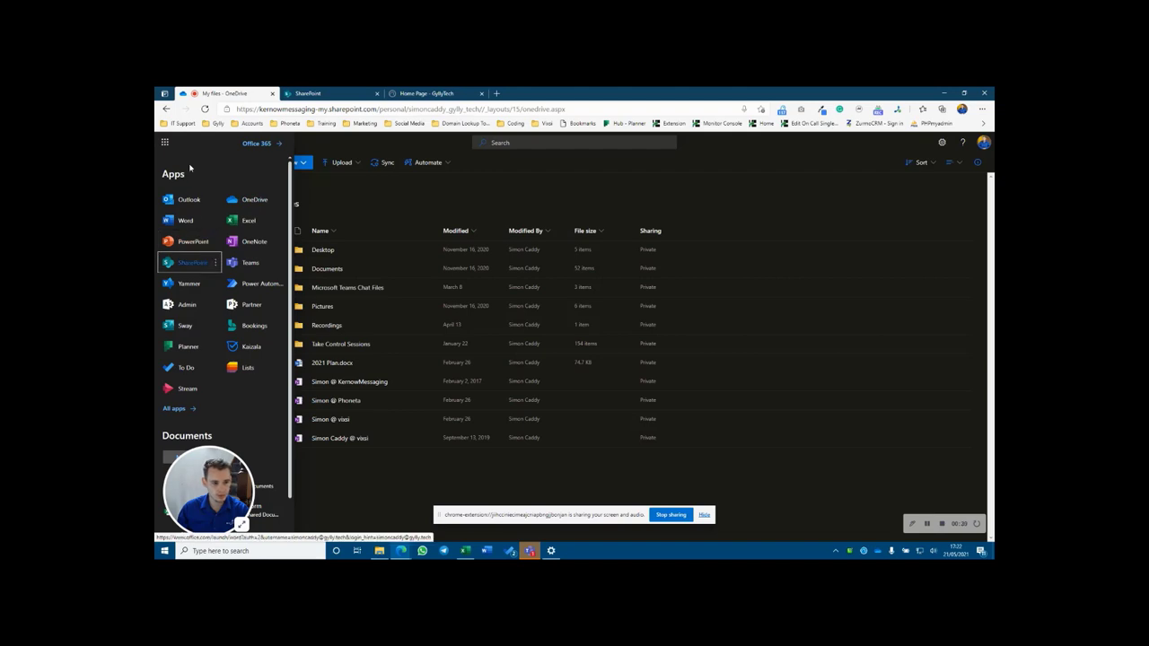
{"action": "left_click", "coordinate": [451, 196]}
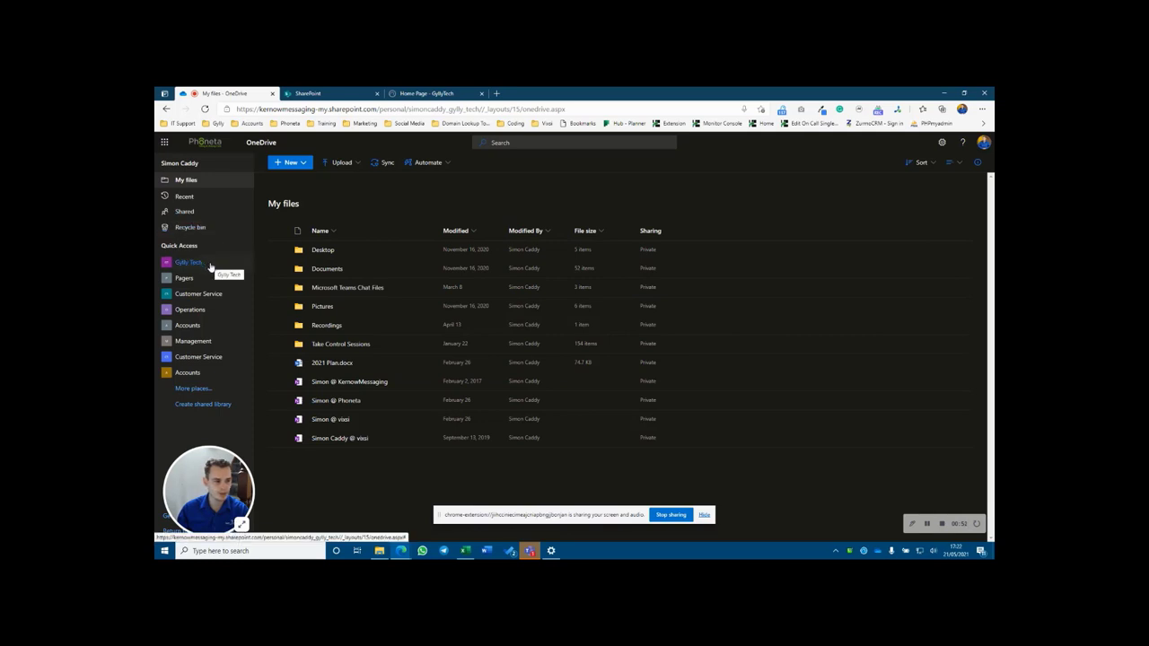
Sync the Accounts shared document library to the computer and open its Accounts - Documents folder in File Explorer.
{"action": "left_click", "coordinate": [219, 327]}
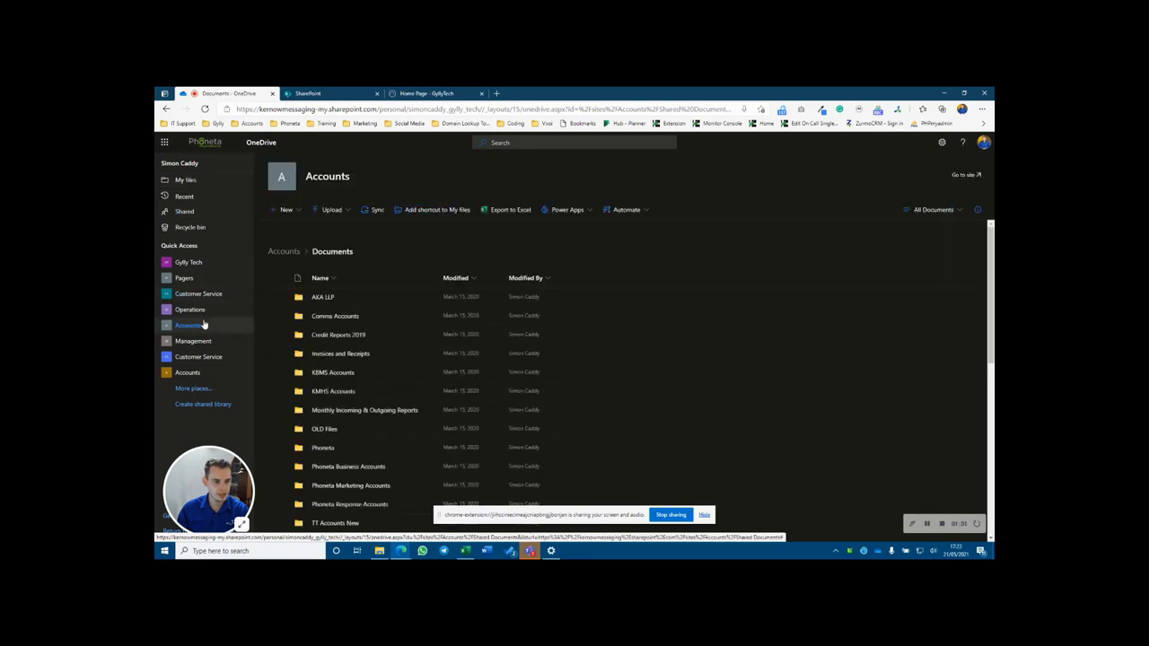
{"action": "left_click", "coordinate": [374, 211]}
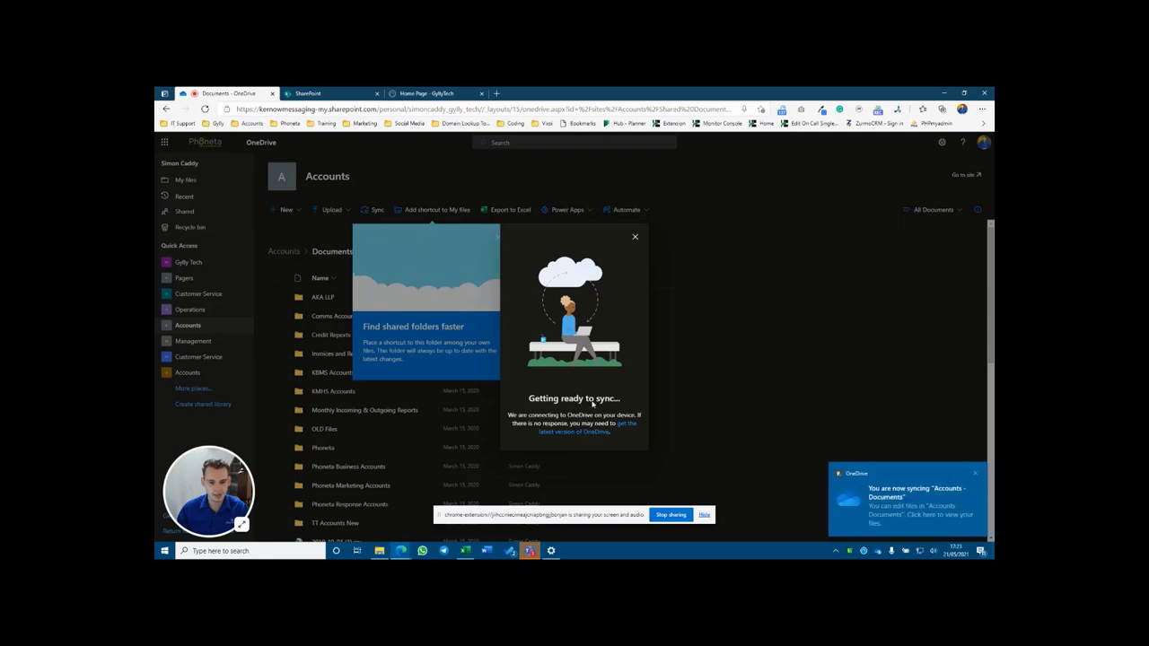
{"action": "left_click", "coordinate": [378, 550]}
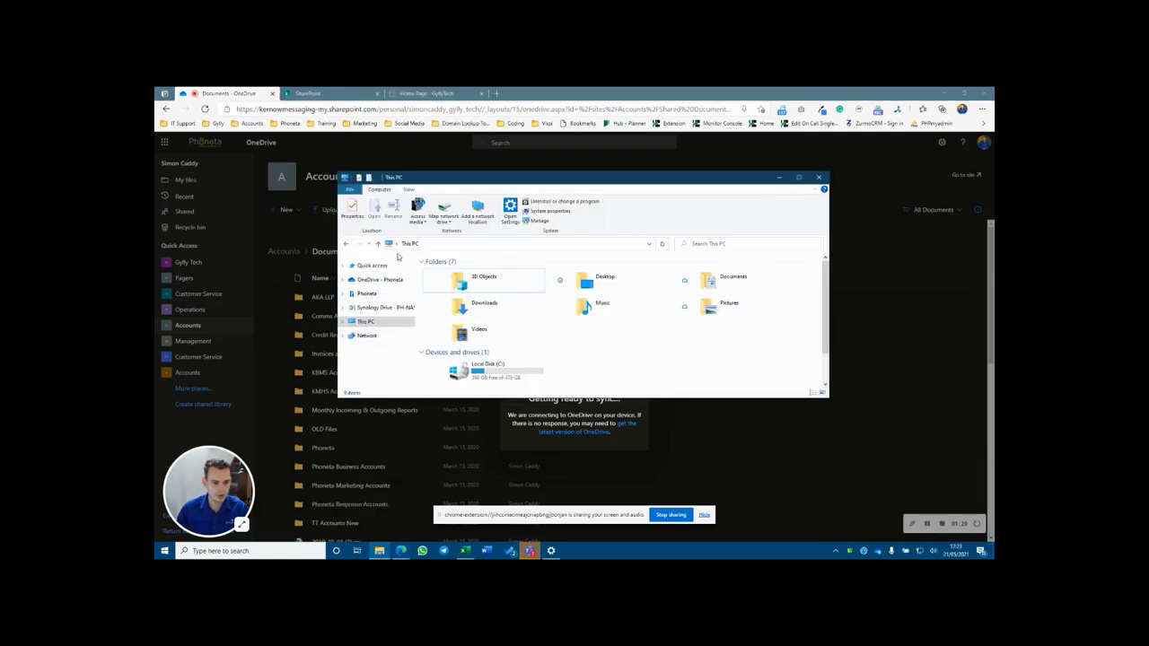
{"action": "left_click", "coordinate": [366, 294]}
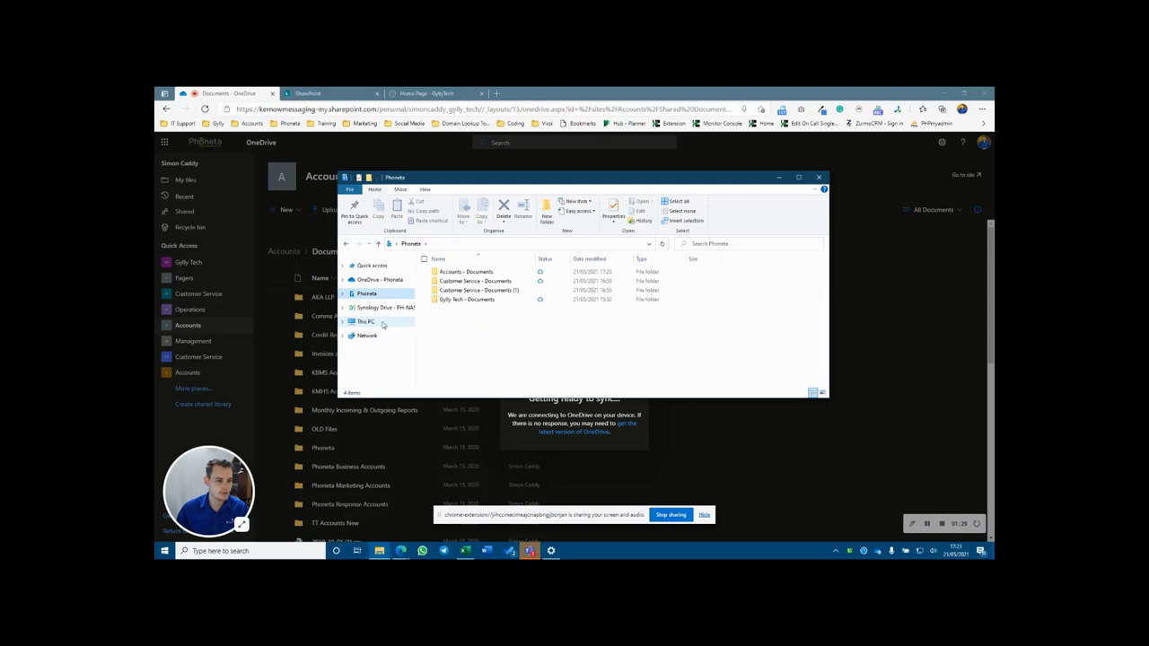
{"action": "double_click", "coordinate": [464, 273]}
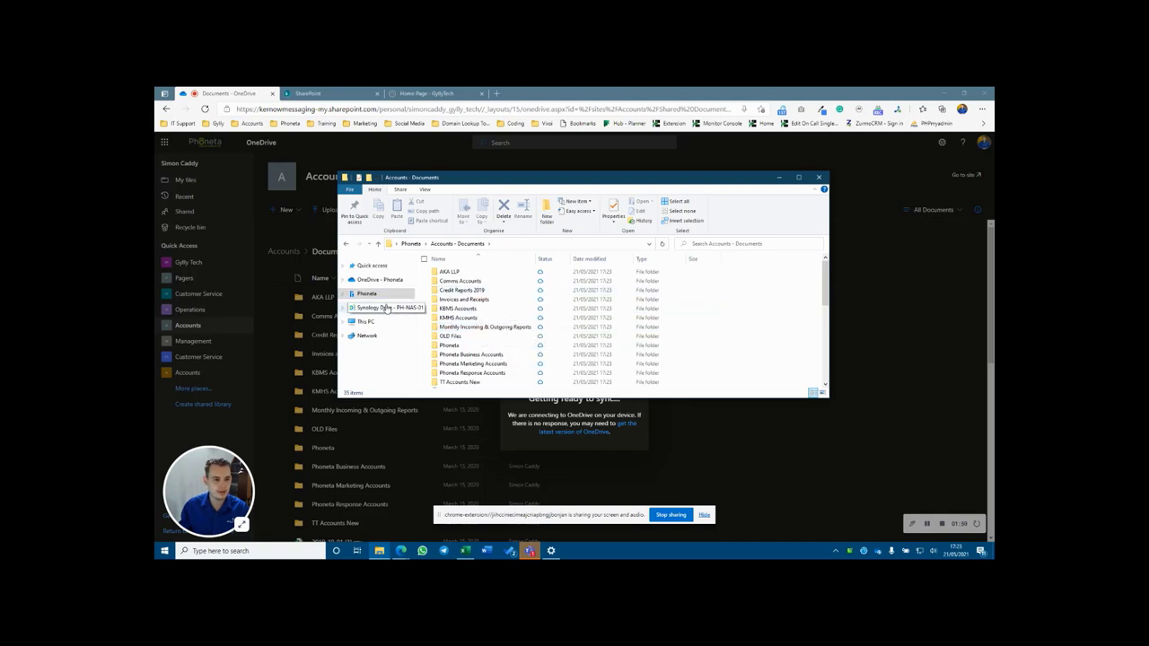
Return to the Phoneta folder and view the actions available for the Customer Service - Documents folder.
{"action": "left_click", "coordinate": [379, 298]}
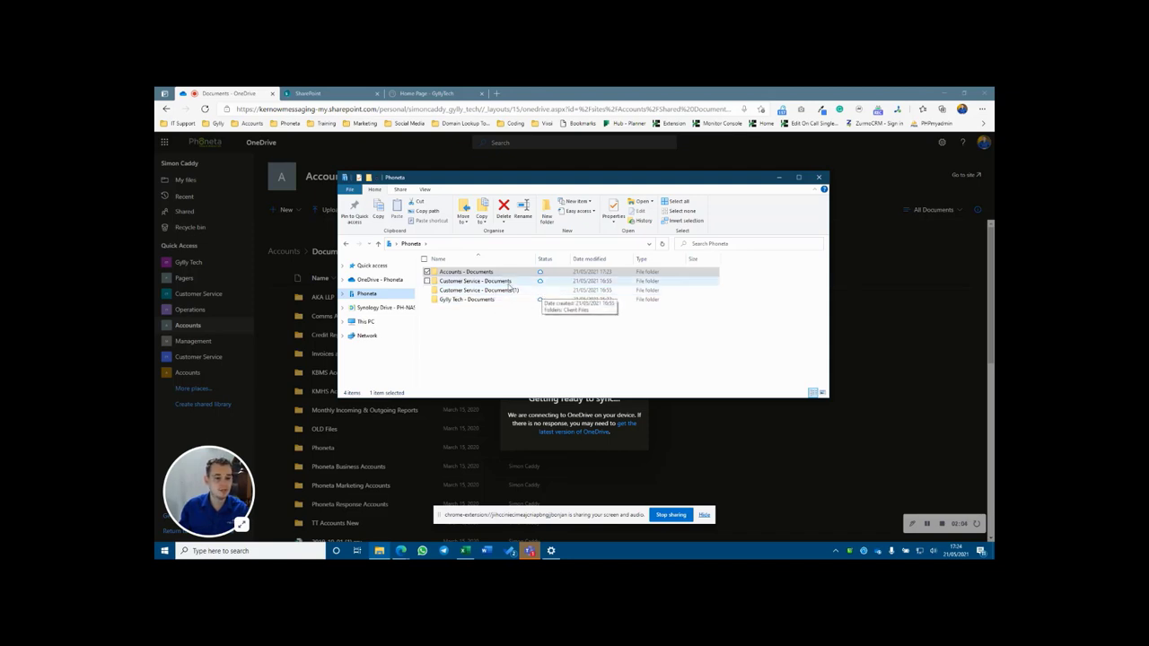
{"action": "left_click", "coordinate": [509, 285]}
{"action": "right_click", "coordinate": [508, 286]}
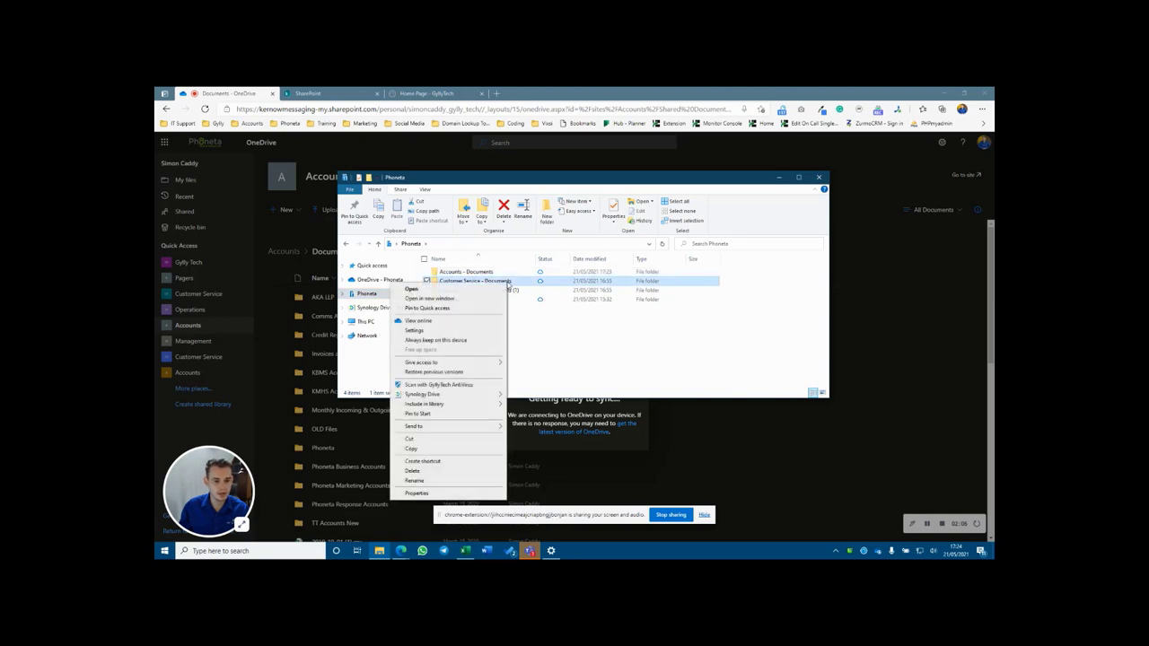
{"action": "key", "text": "Escape"}
{"action": "left_click", "coordinate": [565, 362]}
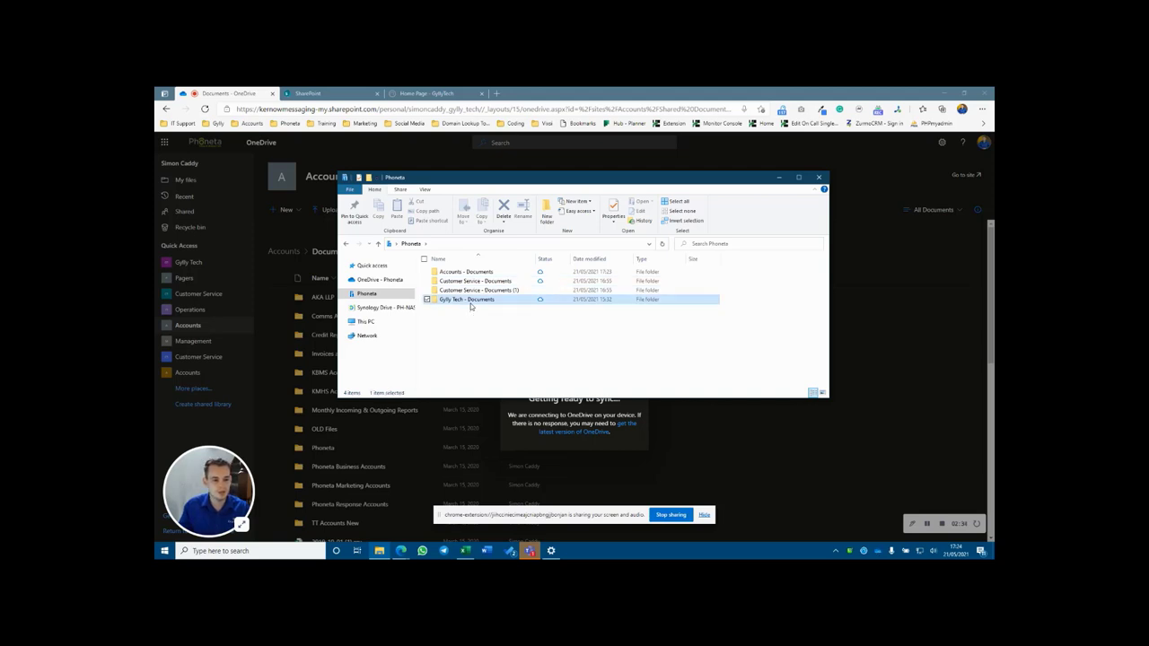
Open the CCTV folder inside Gylly Tech - Documents and select the cctv-code-of-practice PDF.
{"action": "double_click", "coordinate": [469, 303]}
{"action": "double_click", "coordinate": [464, 282]}
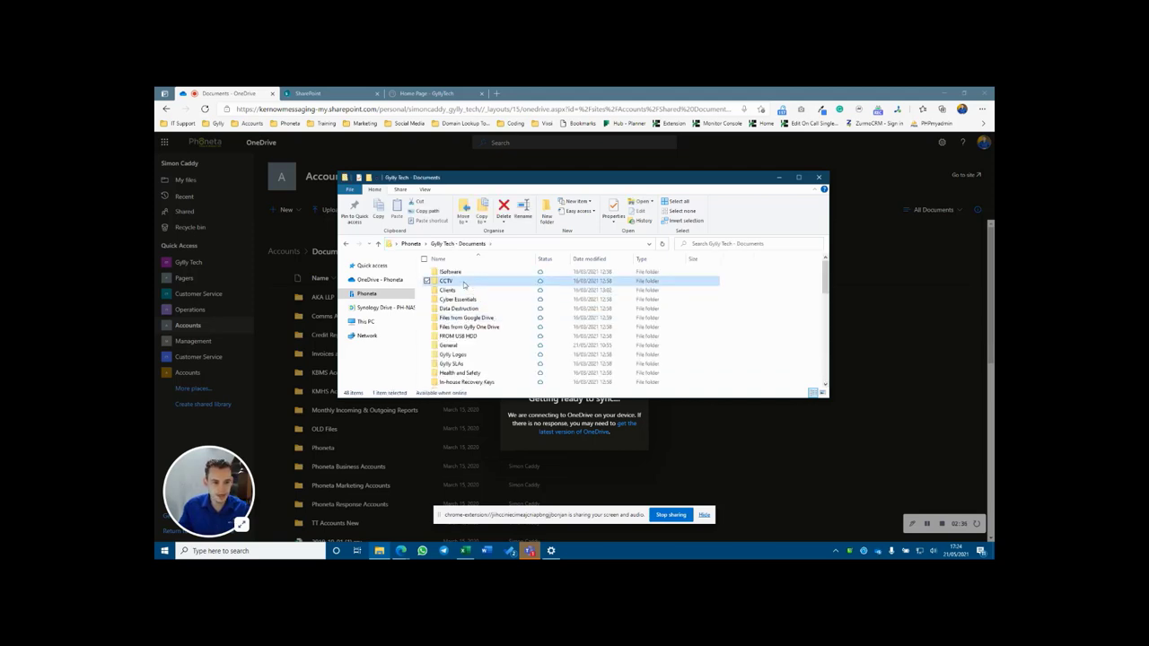
{"action": "double_click", "coordinate": [469, 273]}
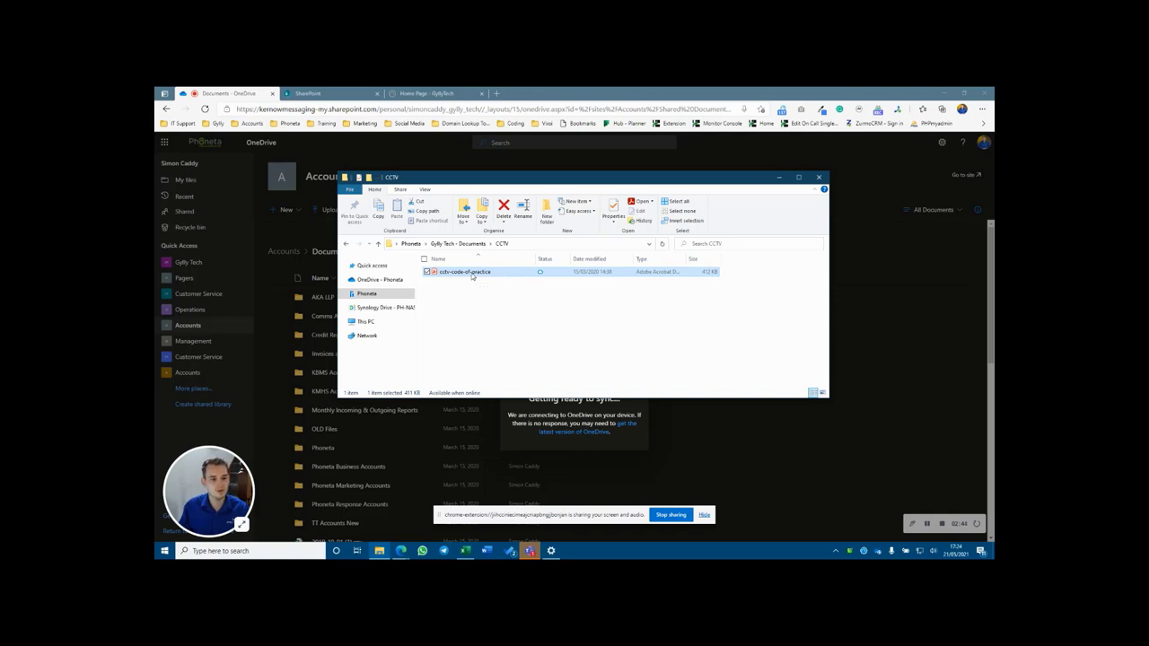
Share the cctv-code-of-practice PDF by sending a colleague its link with the message "Take a look please".
{"action": "right_click", "coordinate": [470, 272]}
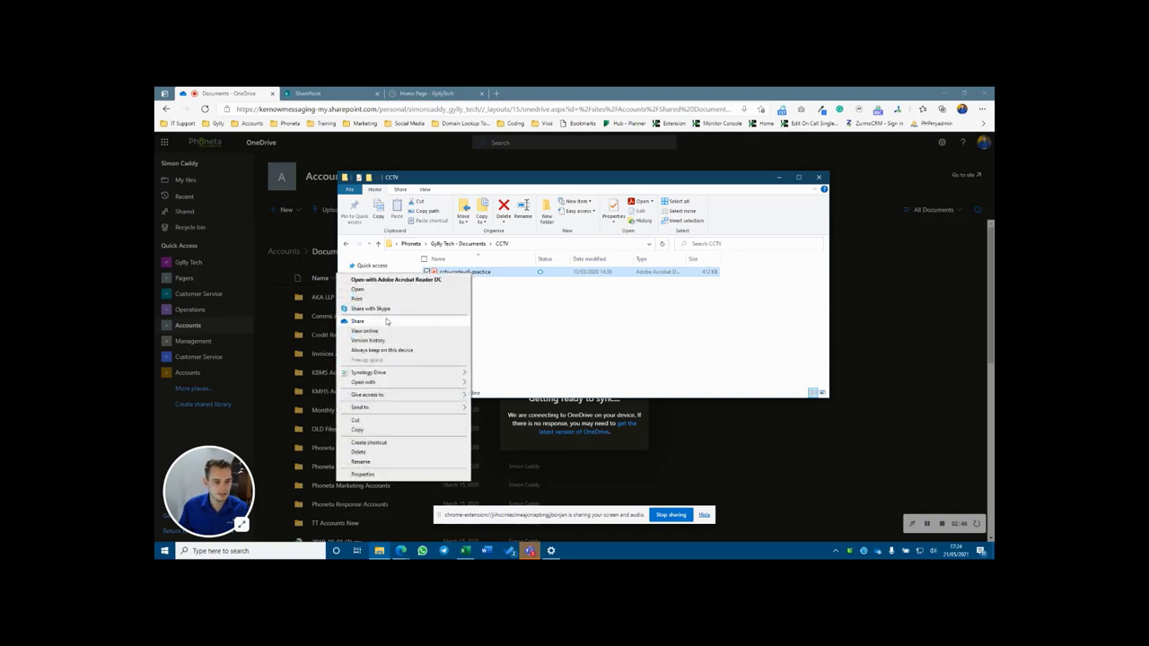
{"action": "left_click", "coordinate": [359, 322]}
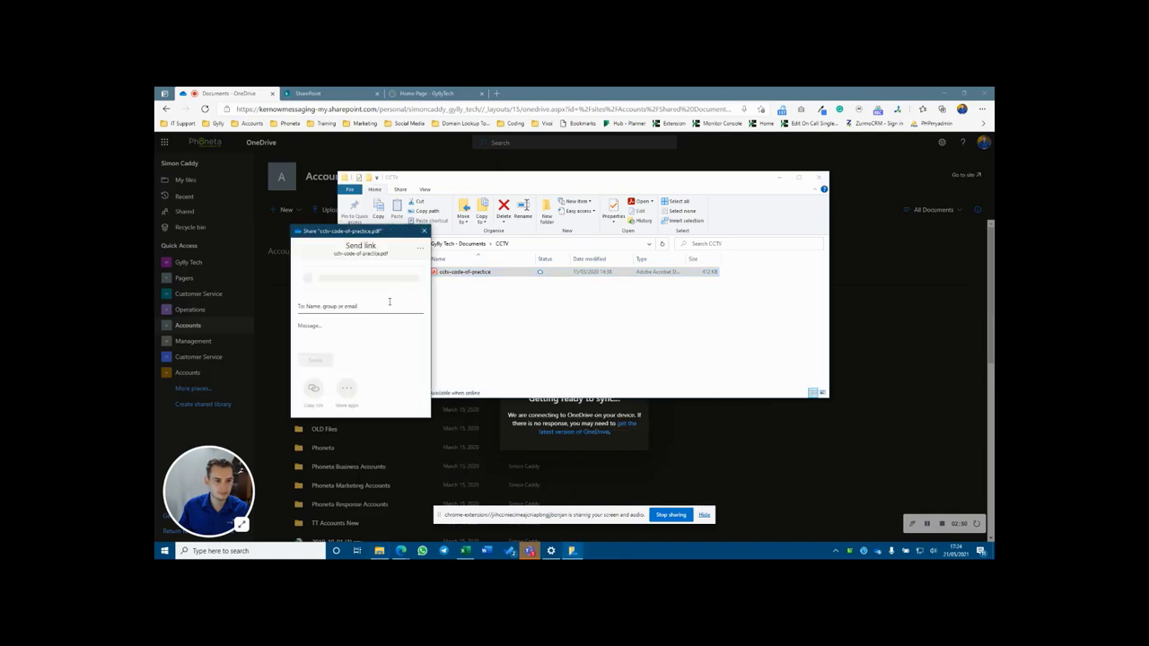
{"action": "left_click", "coordinate": [337, 308]}
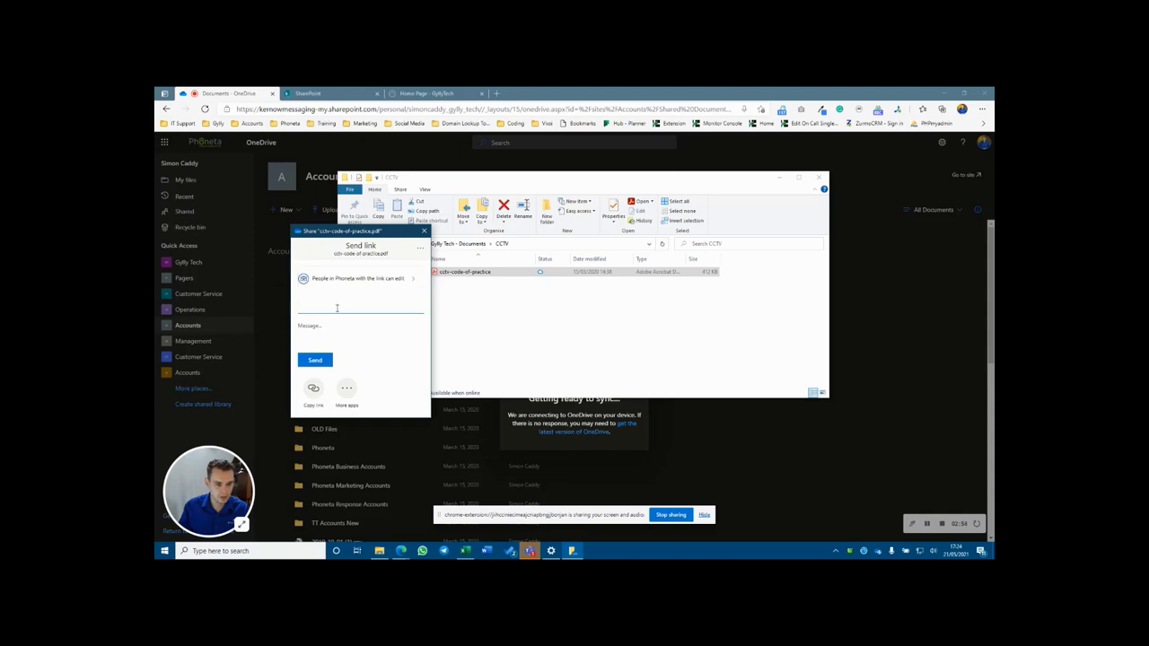
{"action": "type", "text": "ian"}
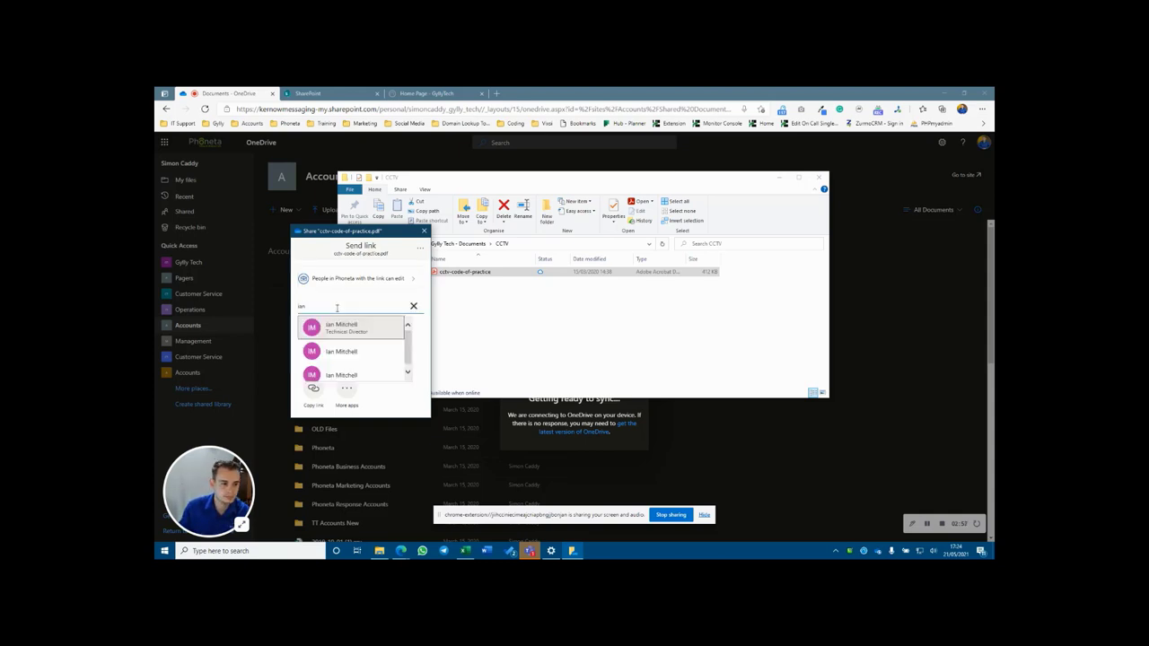
{"action": "left_click", "coordinate": [340, 325]}
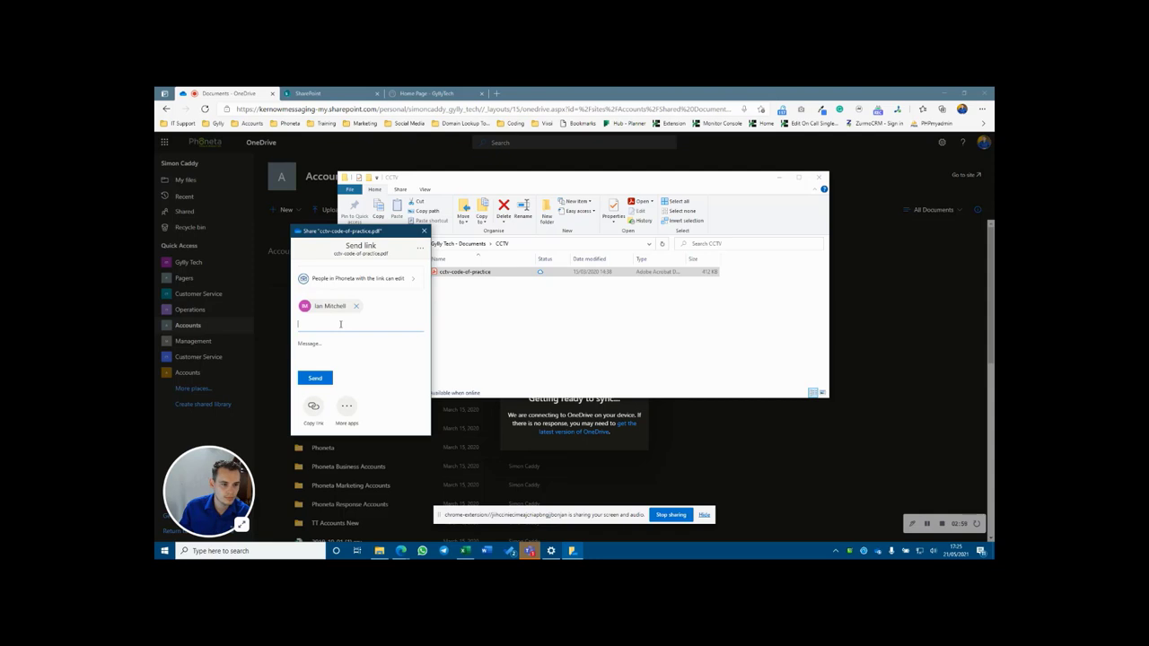
{"action": "left_click", "coordinate": [319, 348]}
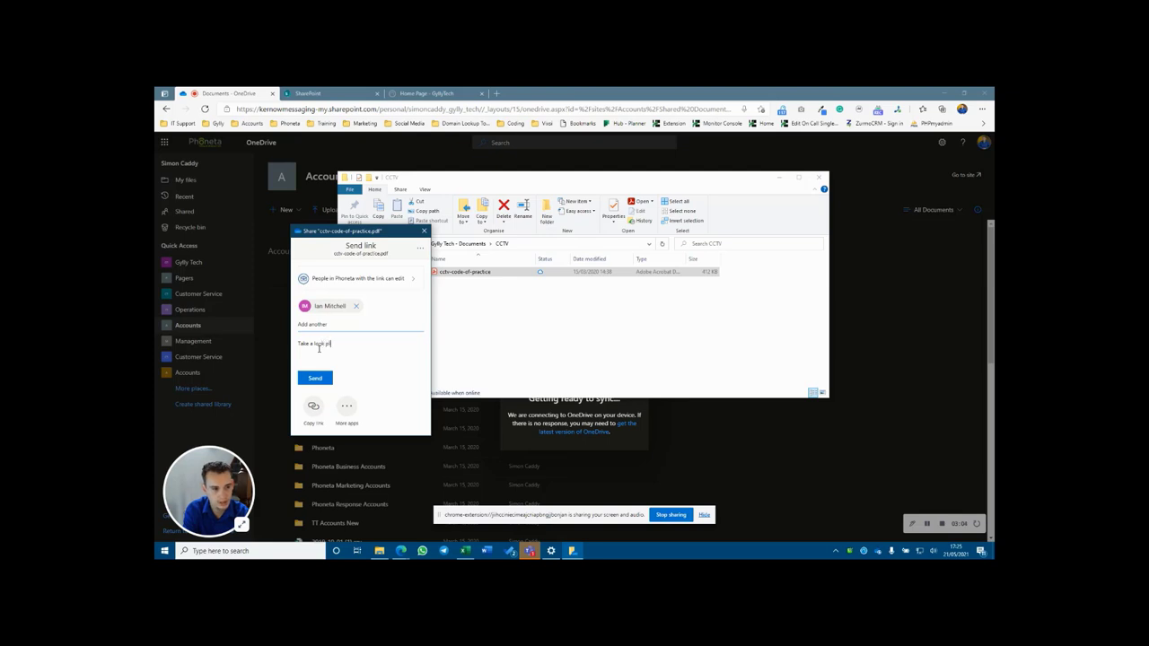
{"action": "type", "text": "Take a look please"}
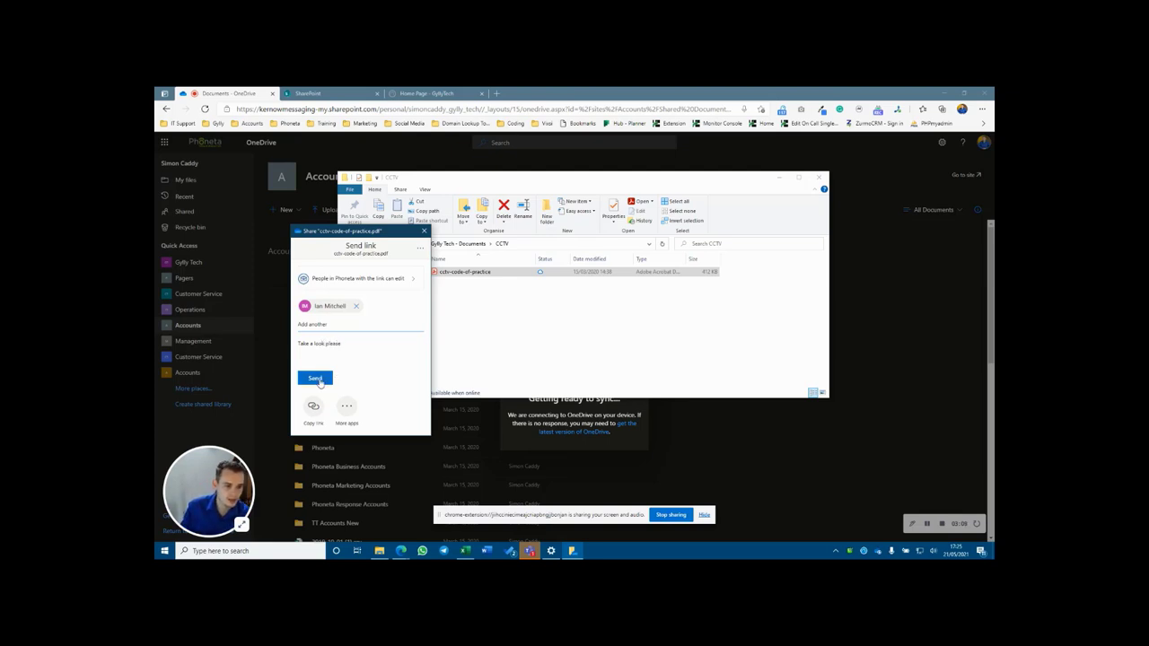
{"action": "left_click", "coordinate": [317, 378]}
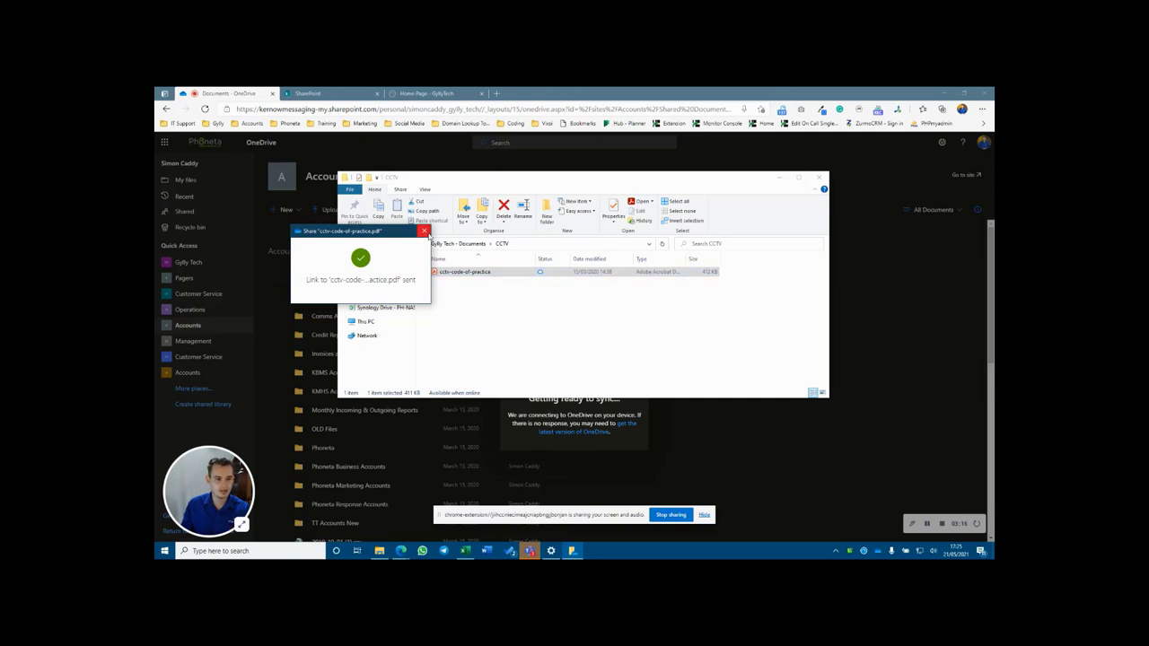
{"action": "left_click", "coordinate": [424, 231]}
Copy a sharing link to the cctv-code-of-practice PDF that lets people in Phoneta edit.
{"action": "right_click", "coordinate": [480, 276]}
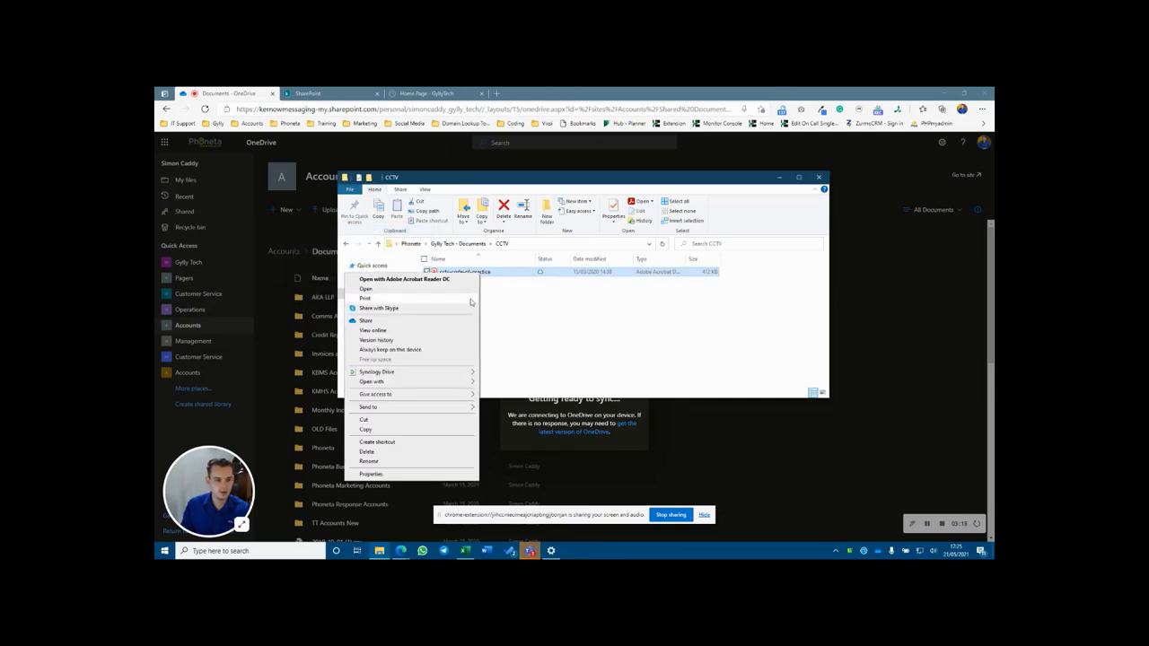
{"action": "left_click", "coordinate": [430, 322]}
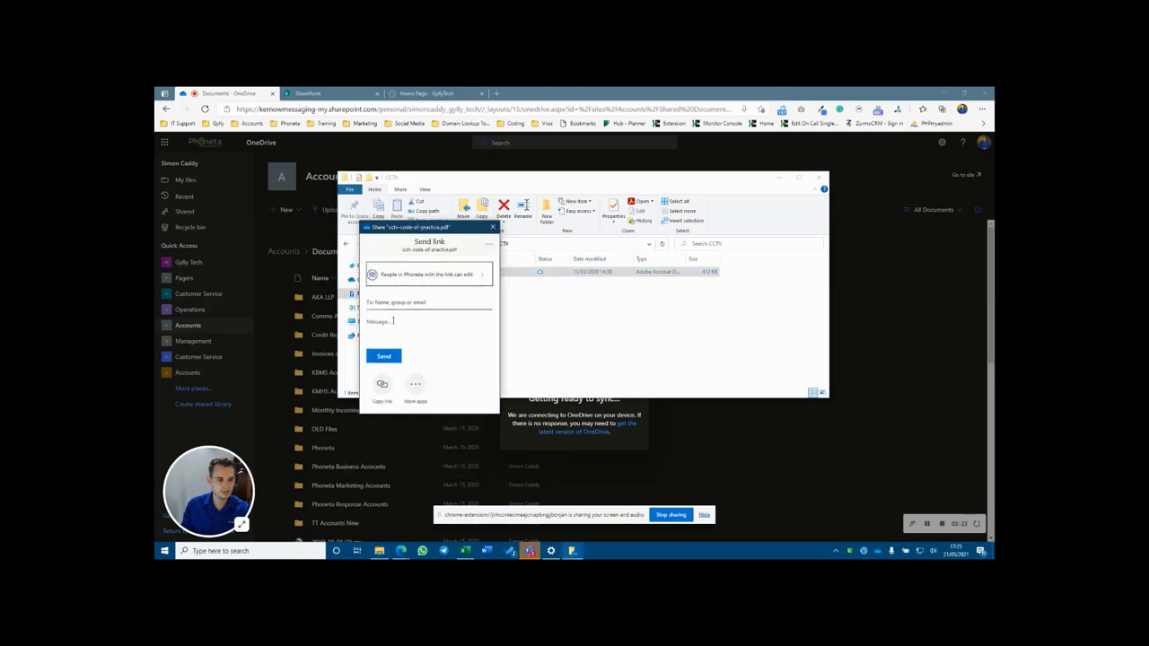
{"action": "left_click", "coordinate": [381, 387]}
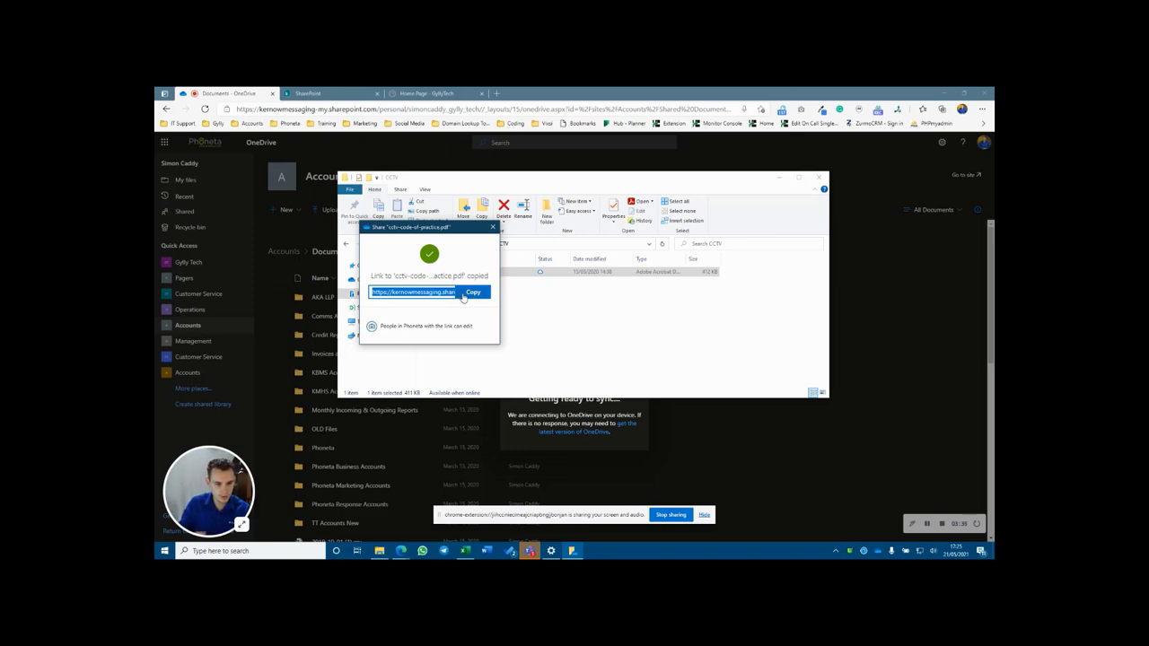
{"action": "left_click", "coordinate": [704, 517]}
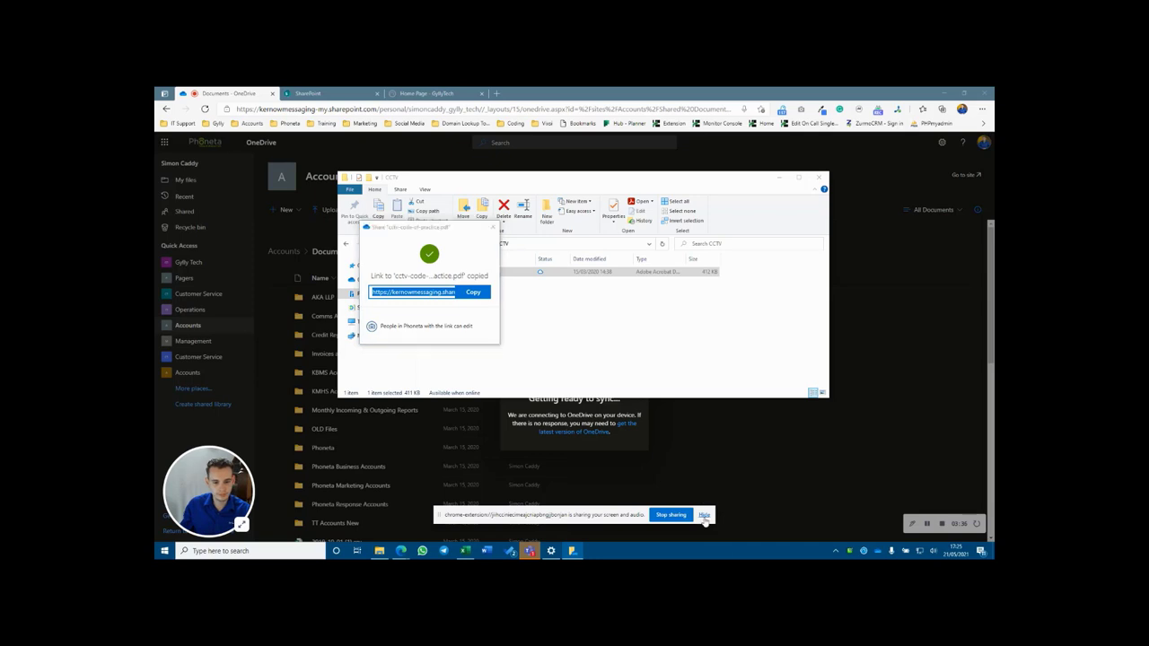
{"action": "left_click", "coordinate": [470, 297]}
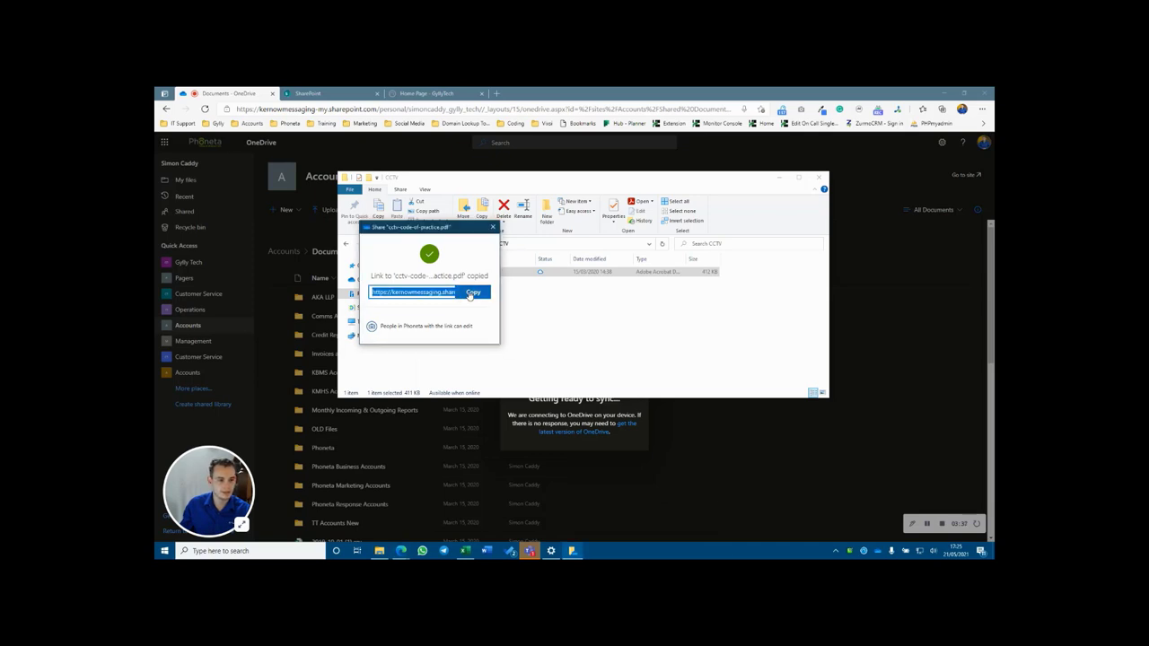
{"action": "left_click", "coordinate": [493, 228]}
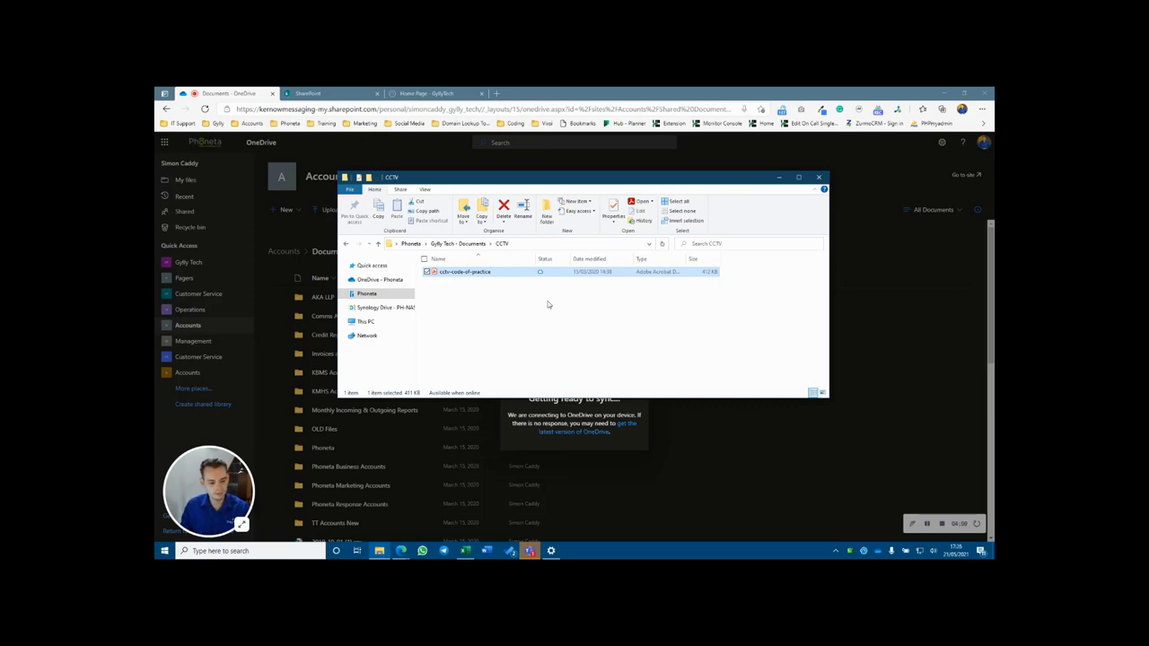
Switch to the Copy of GyllyTech Order Form workbook in Excel and start an email to its co-editor.
{"action": "left_click", "coordinate": [466, 551]}
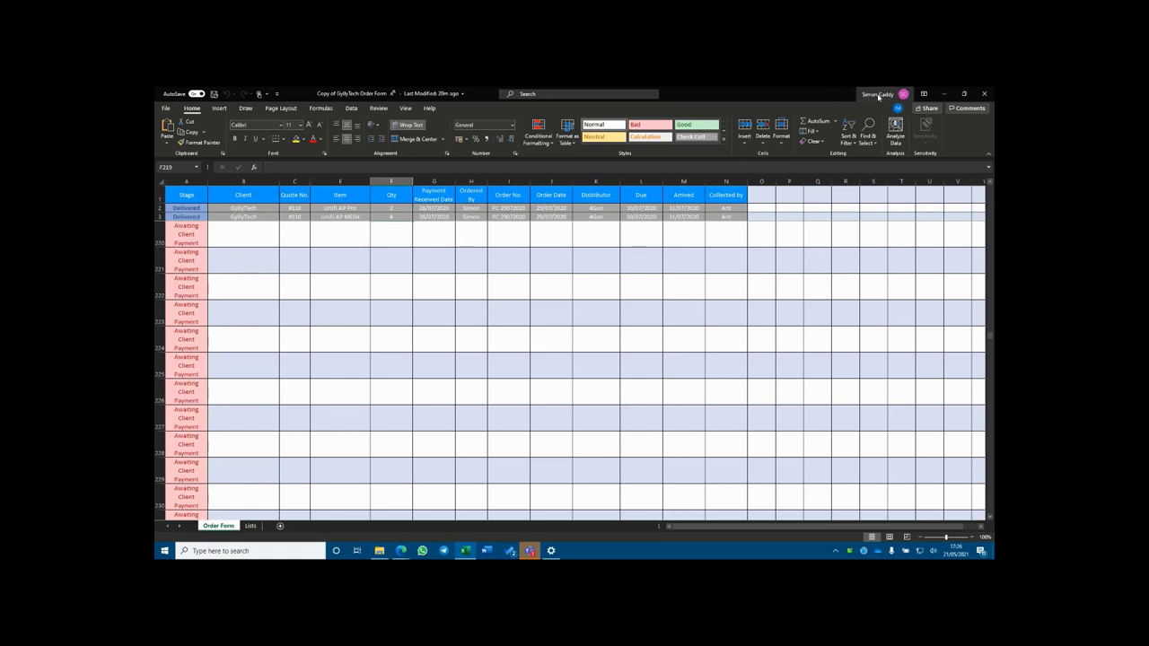
{"action": "mouse_move", "coordinate": [901, 110]}
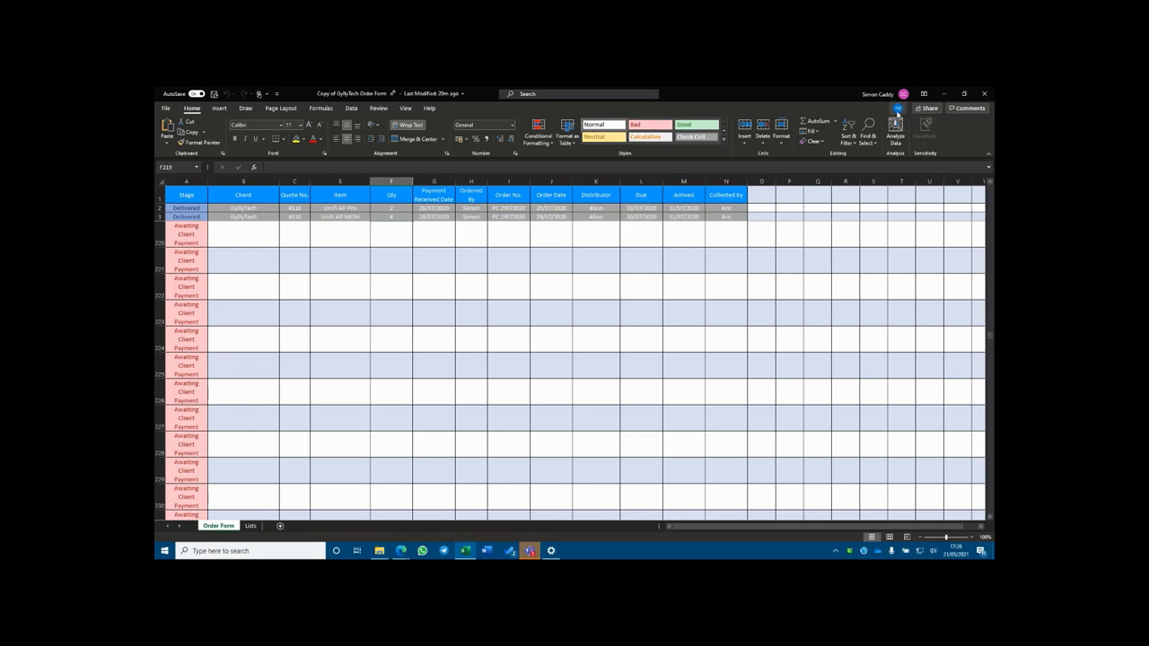
{"action": "left_click", "coordinate": [900, 108]}
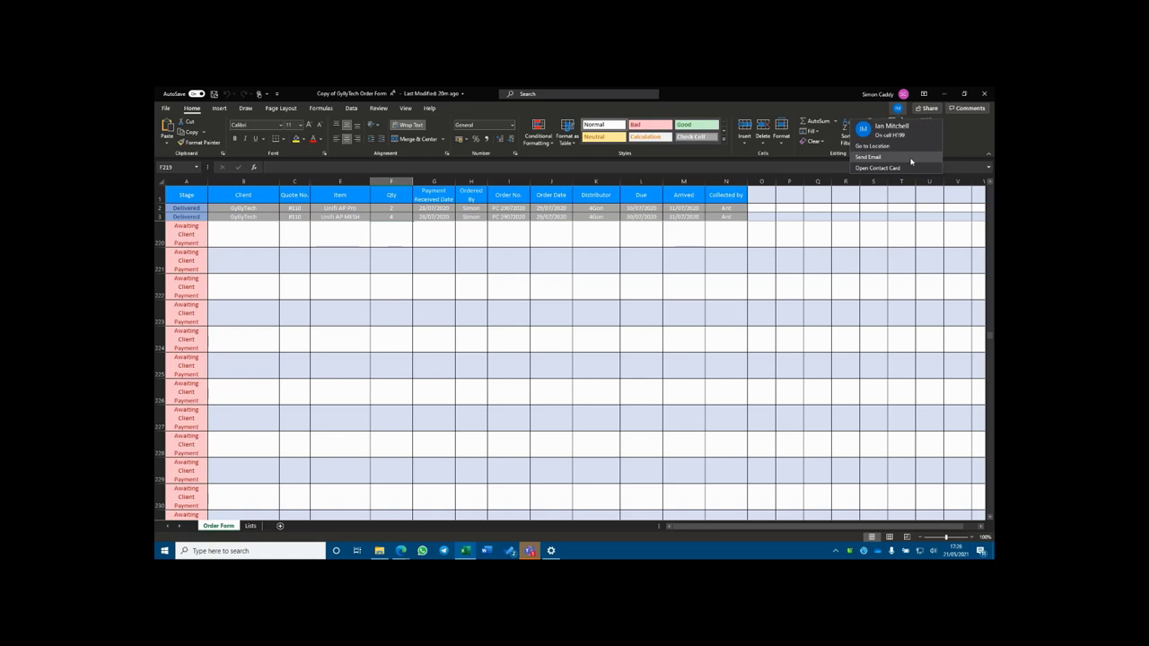
{"action": "key", "text": "alt+Tab"}
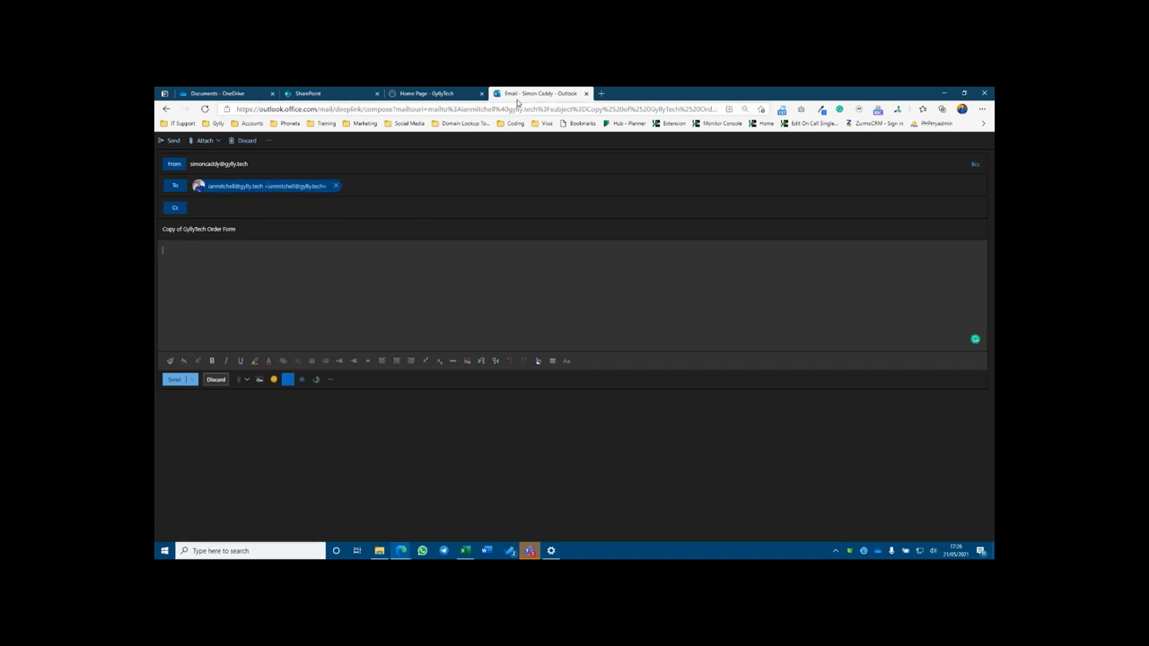
Close the email draft unsent and select cell B221 in the Excel order form.
{"action": "key", "text": "ctrl+shift+Tab"}
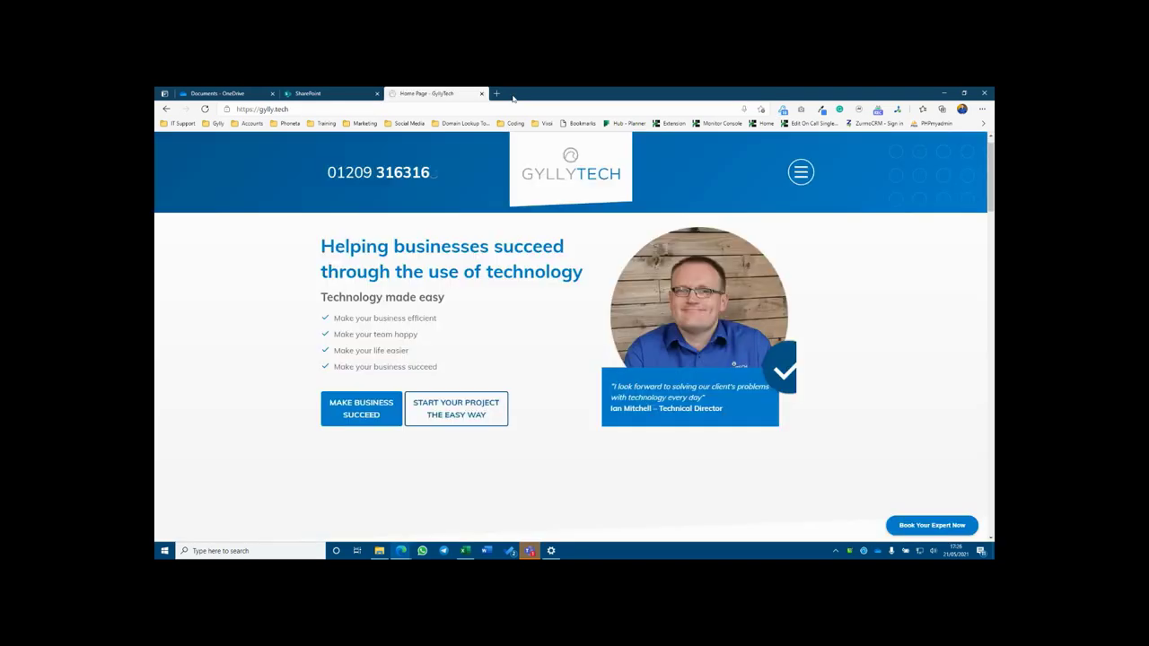
{"action": "left_click", "coordinate": [465, 550]}
{"action": "left_click", "coordinate": [267, 242]}
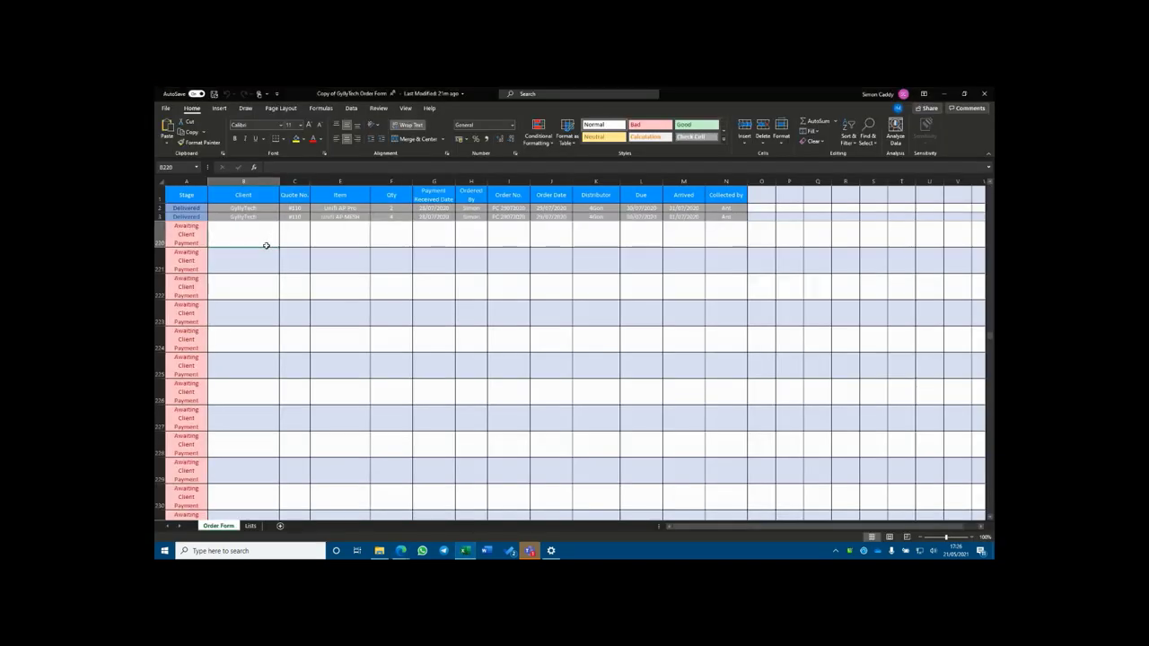
{"action": "left_click", "coordinate": [270, 266]}
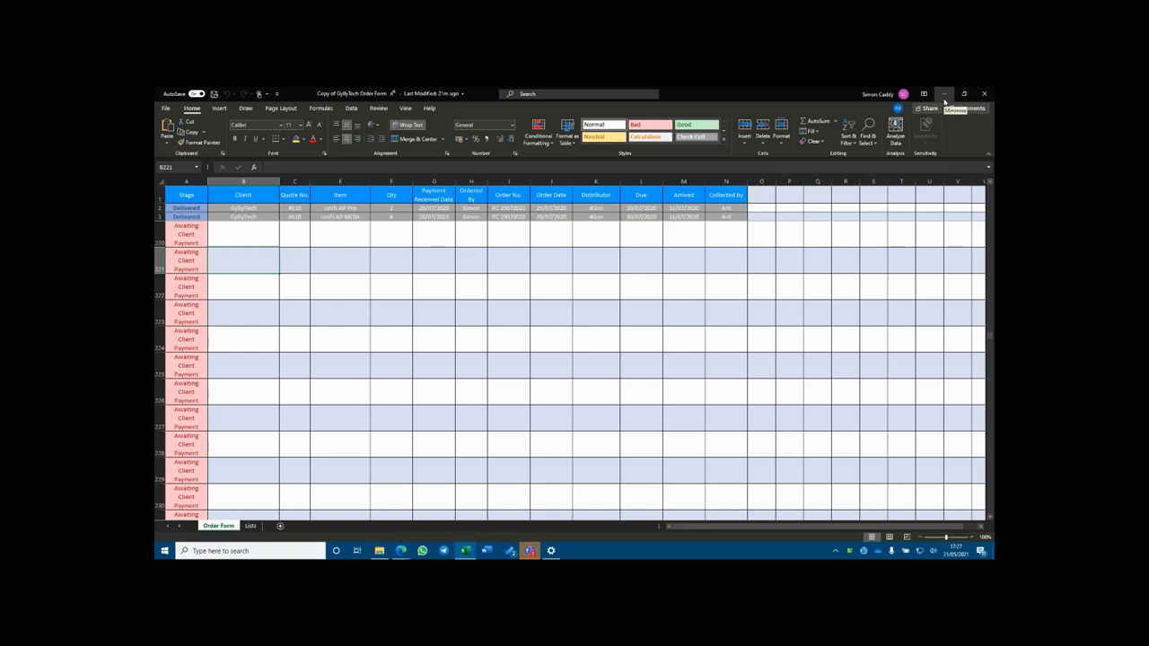
Minimize the Excel order form, switch to Word and create a blank document.
{"action": "left_click", "coordinate": [944, 95]}
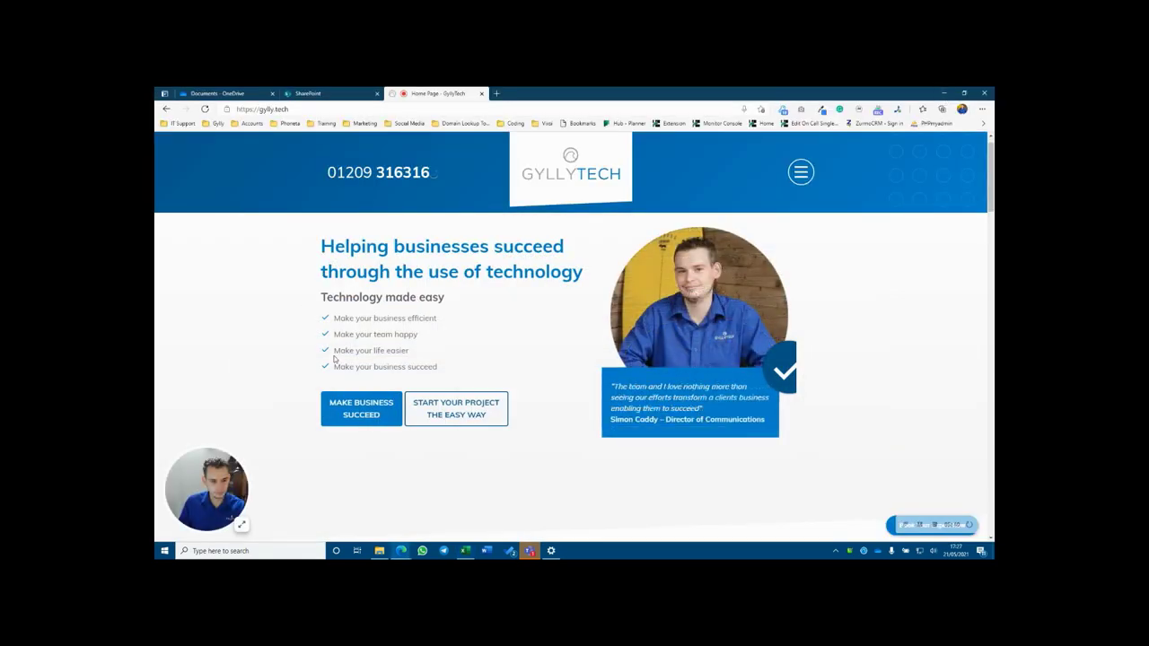
{"action": "left_click", "coordinate": [267, 545]}
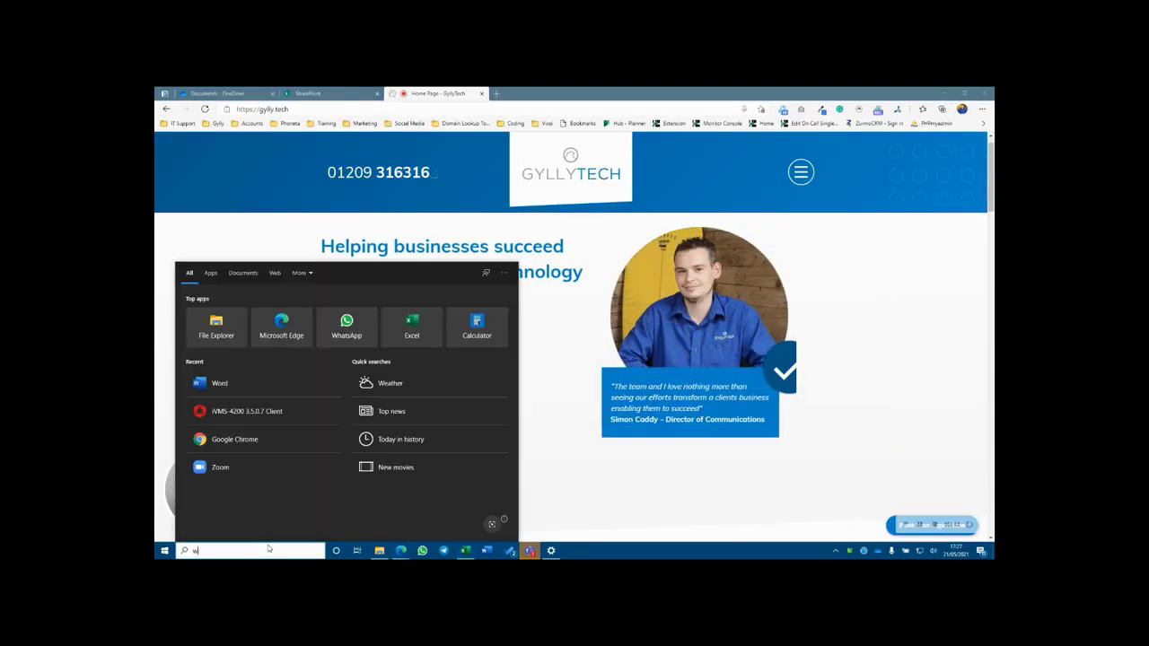
{"action": "type", "text": "word"}
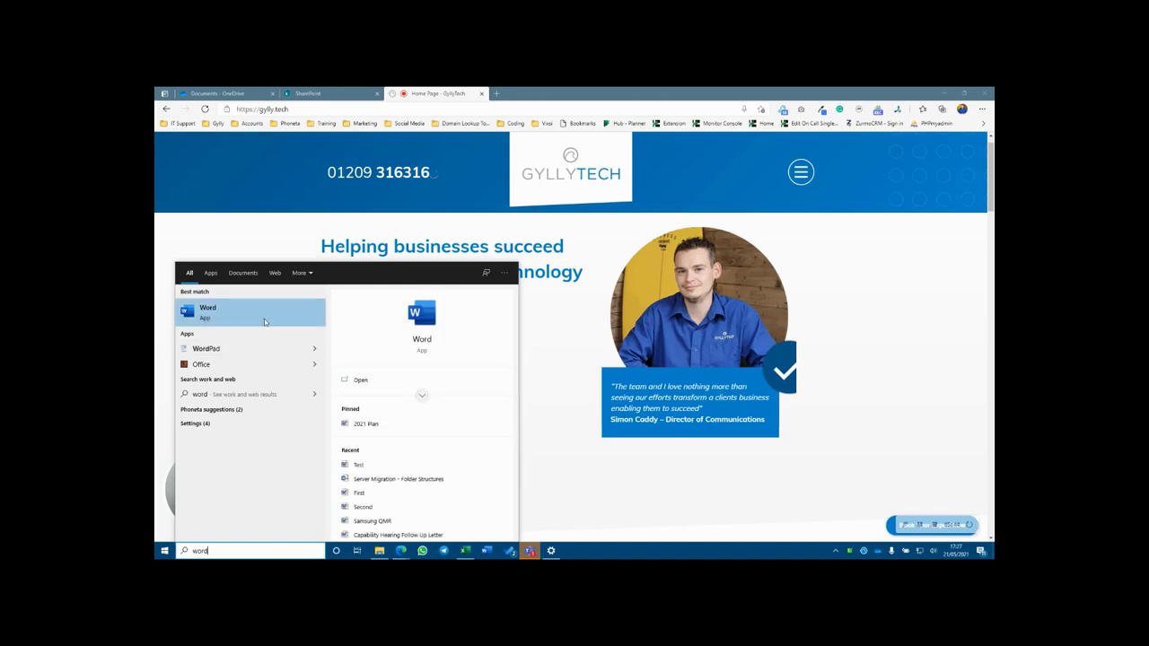
{"action": "left_click", "coordinate": [266, 318]}
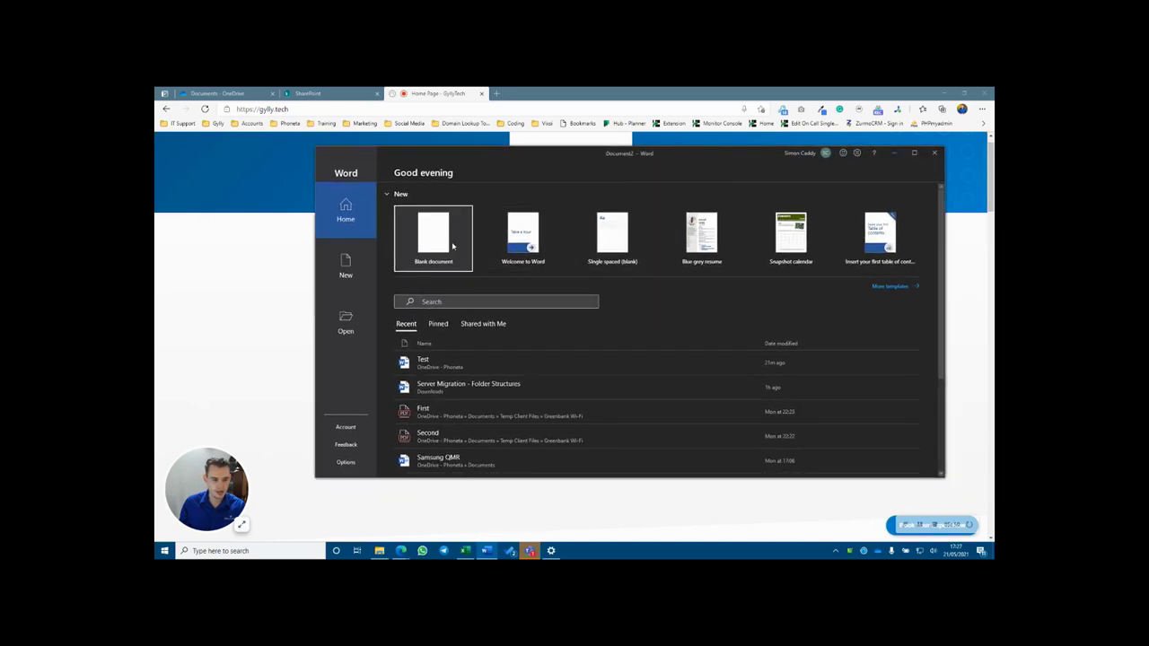
{"action": "left_click", "coordinate": [453, 247]}
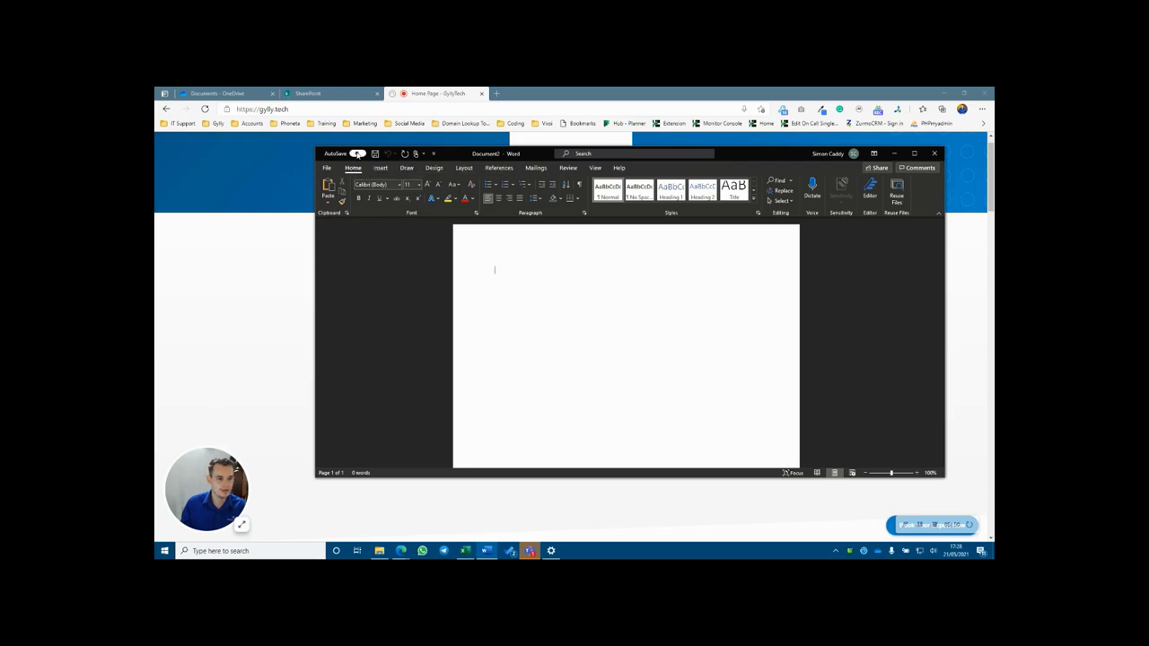
Turn on AutoSave to OneDrive - Phoneta under the name "Test" and enter the text "And" on the document's first line.
{"action": "left_click", "coordinate": [358, 154]}
{"action": "scroll", "coordinate": [655, 325], "scroll_direction": "down", "scroll_amount": 1}
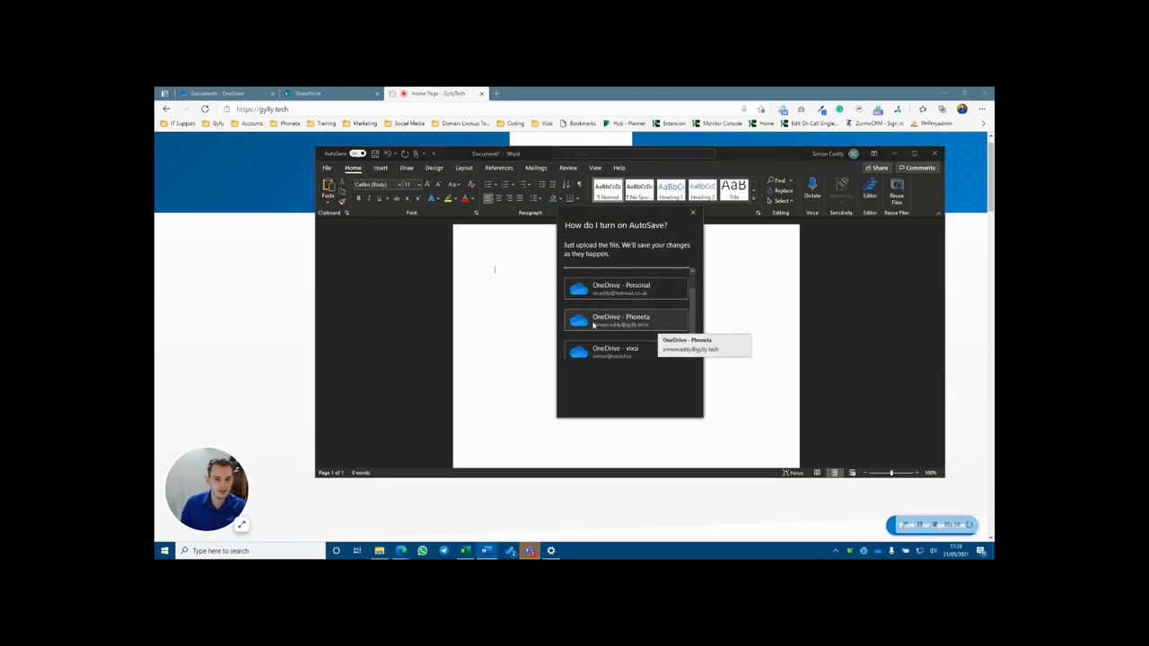
{"action": "scroll", "coordinate": [618, 325], "scroll_direction": "down", "scroll_amount": 1}
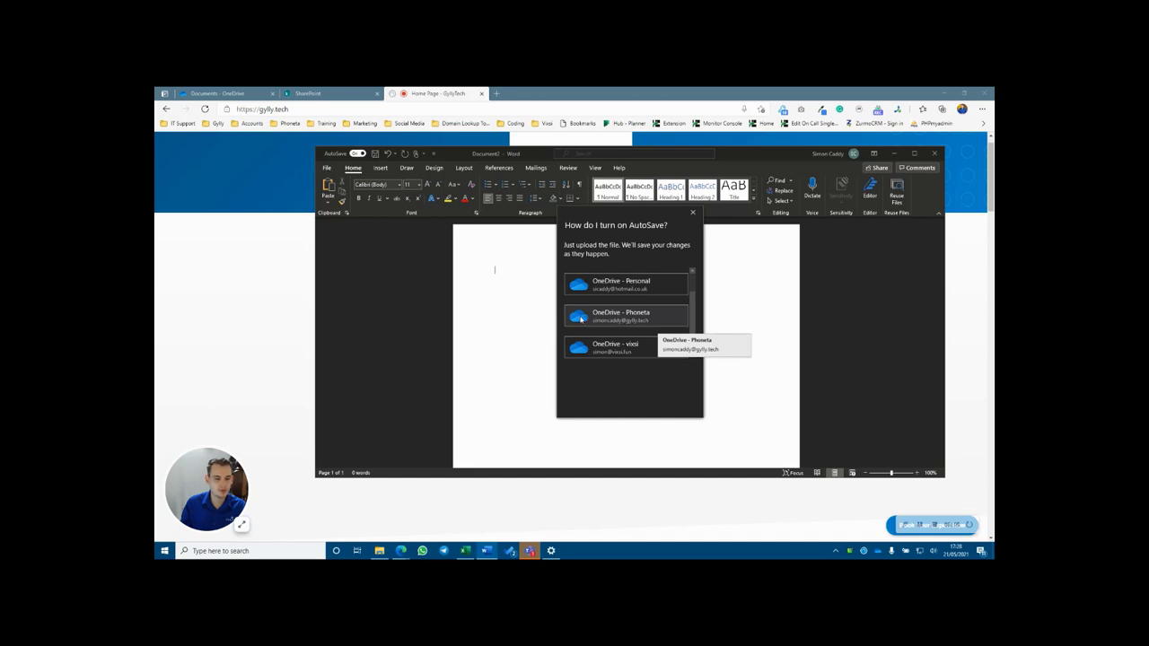
{"action": "left_click", "coordinate": [628, 325]}
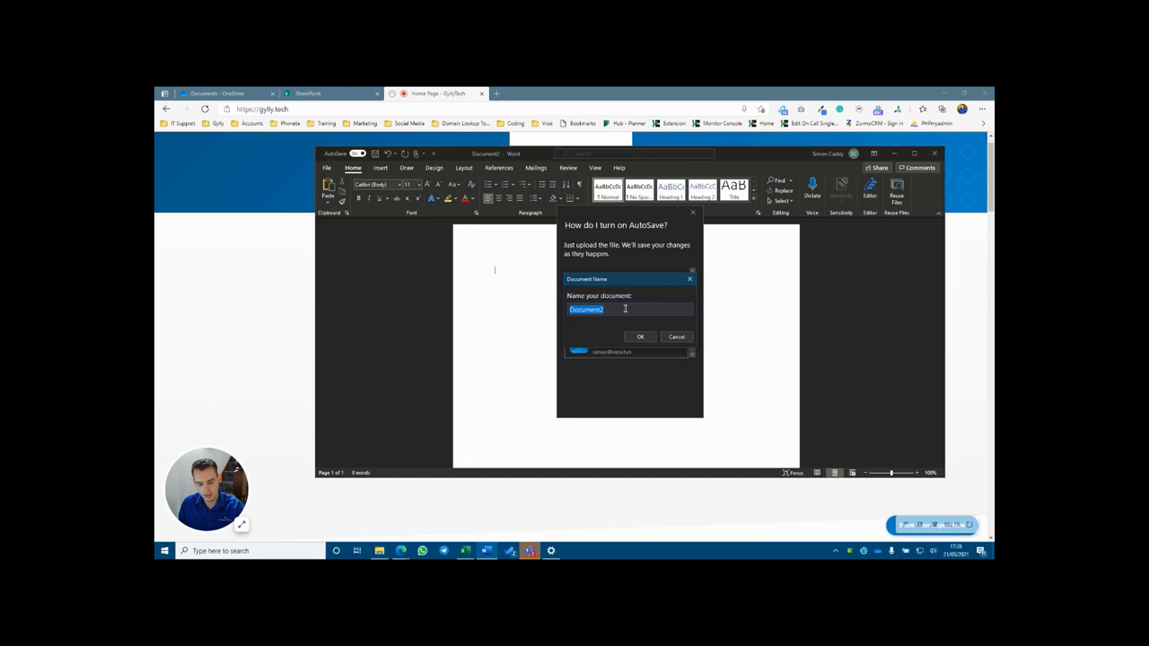
{"action": "type", "text": "Test"}
{"action": "left_click", "coordinate": [641, 337]}
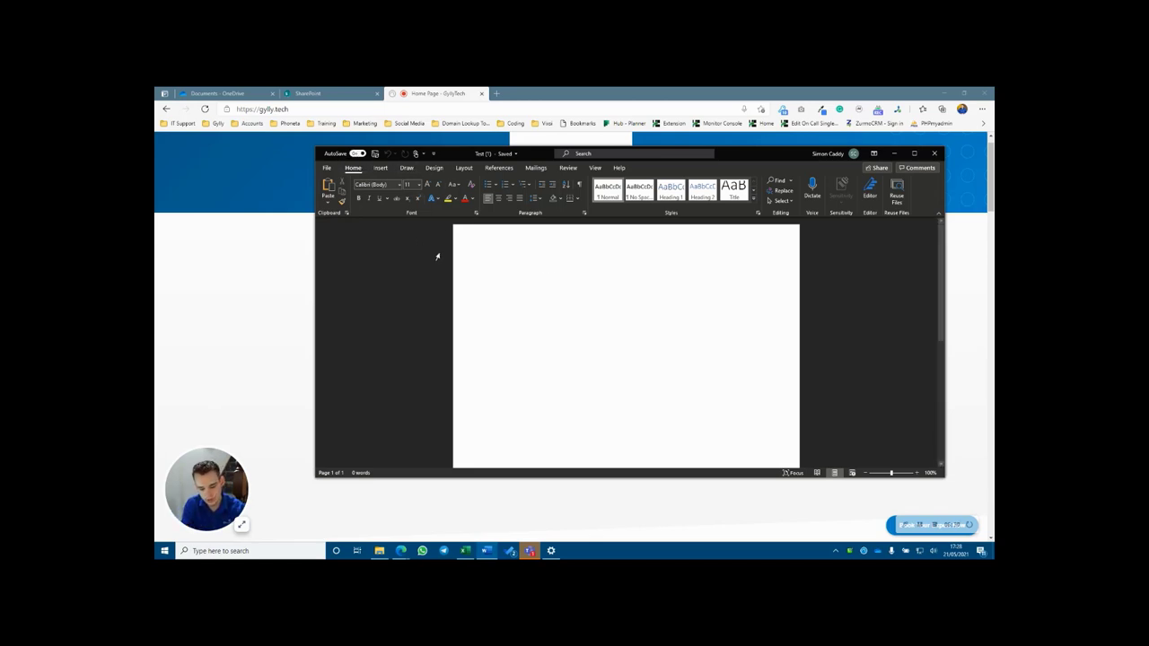
{"action": "type", "text": "And"}
{"action": "key", "text": "Return"}
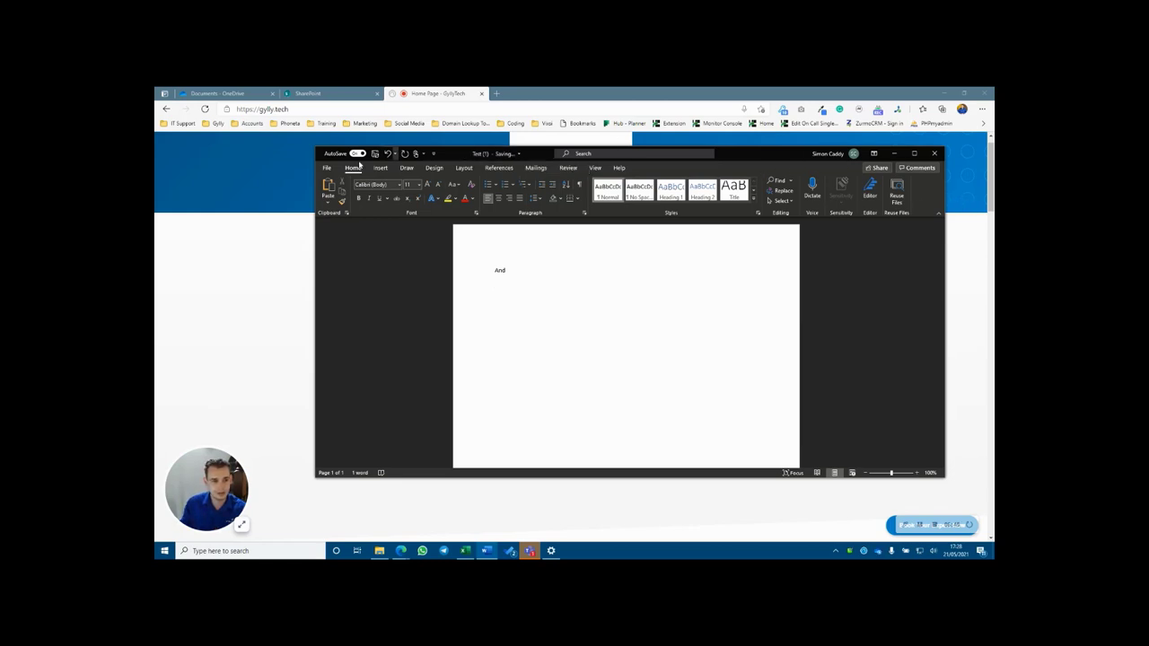
Try the Word Template (*.dotx) format for a copy of the document, and close the document without saving the copy.
{"action": "left_click", "coordinate": [327, 168]}
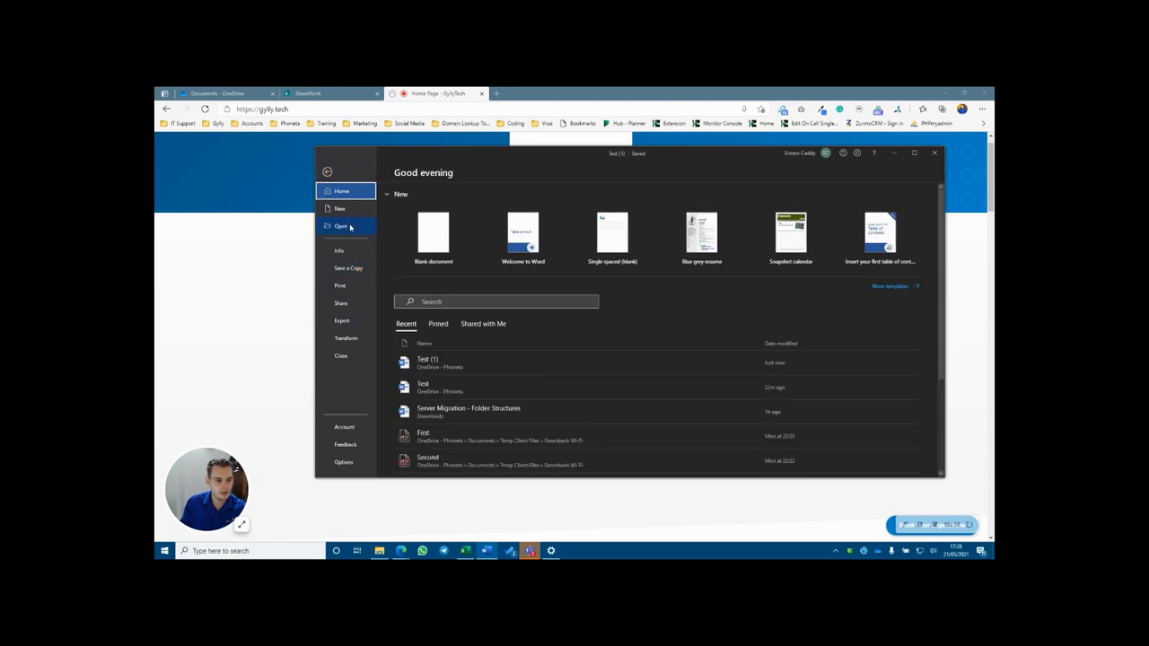
{"action": "left_click", "coordinate": [351, 269]}
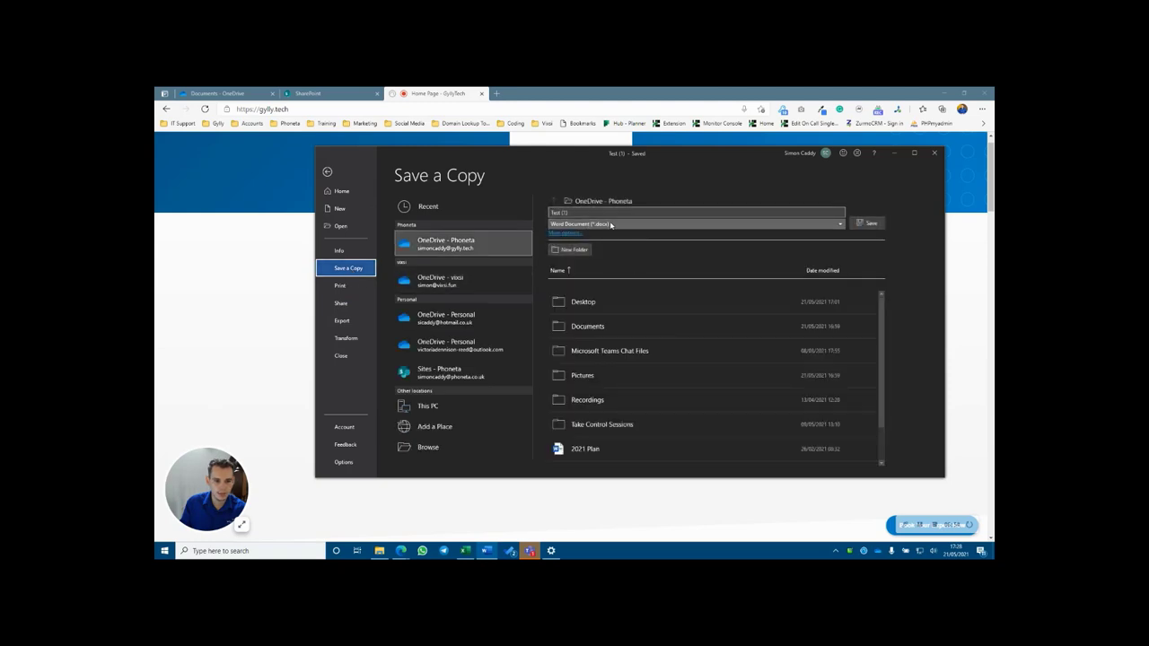
{"action": "left_click", "coordinate": [560, 227]}
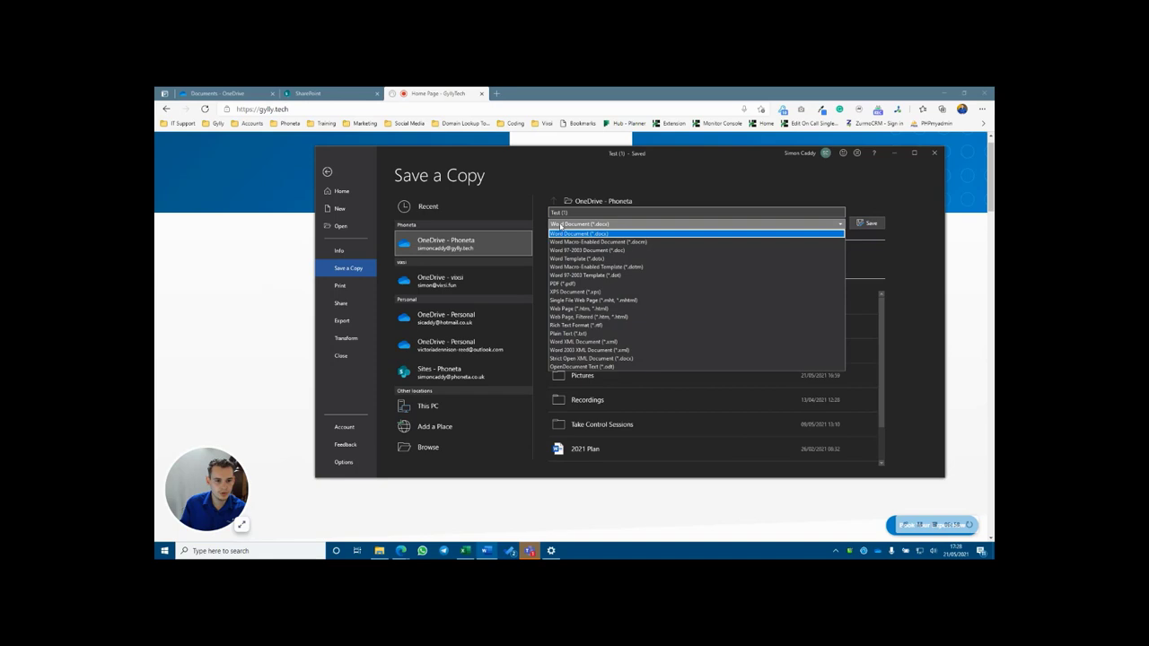
{"action": "left_click", "coordinate": [634, 260]}
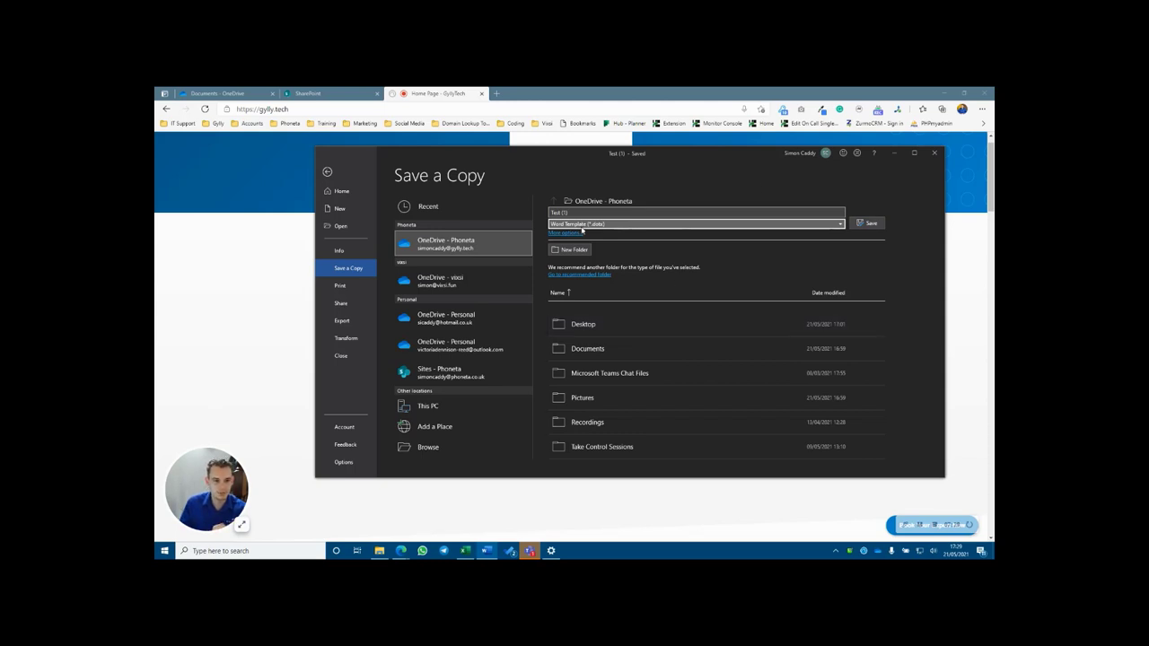
{"action": "left_click", "coordinate": [328, 172]}
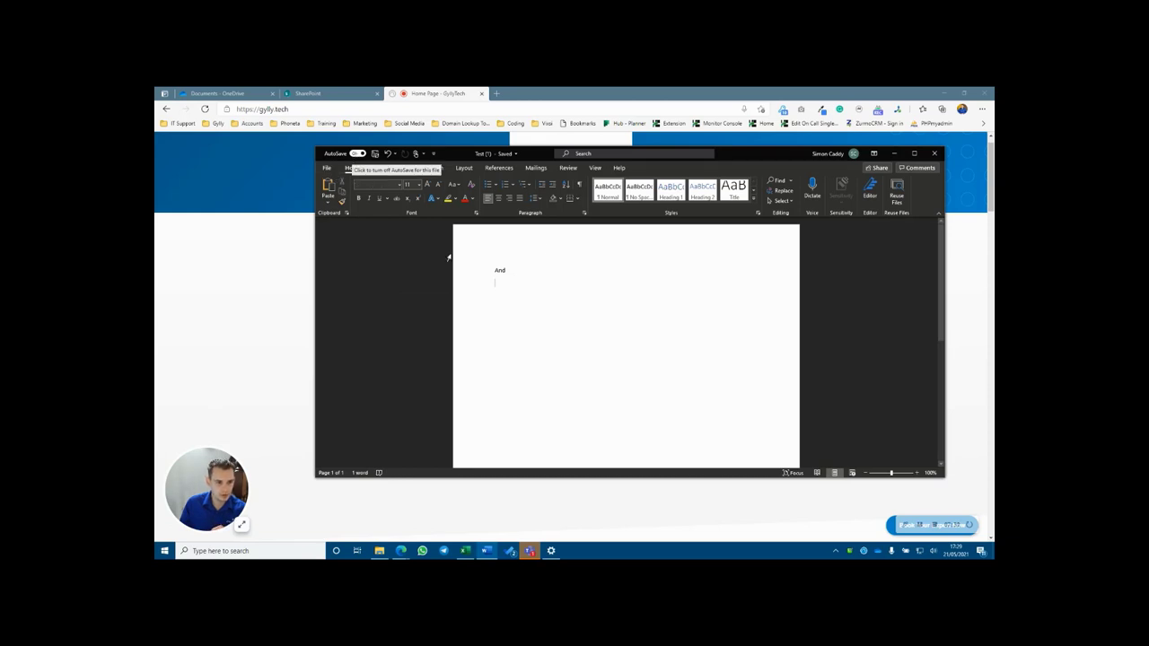
{"action": "left_click", "coordinate": [935, 156]}
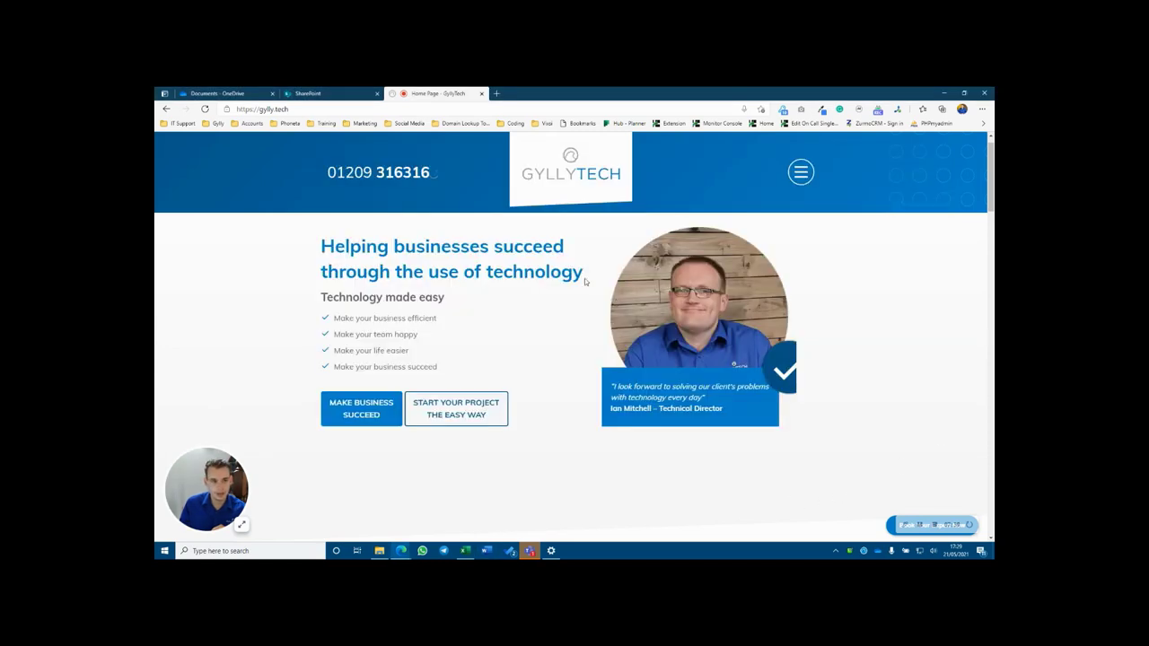
Try to open the Pagers site's document library from SharePoint in the browser, and close that page.
{"action": "left_click", "coordinate": [332, 93]}
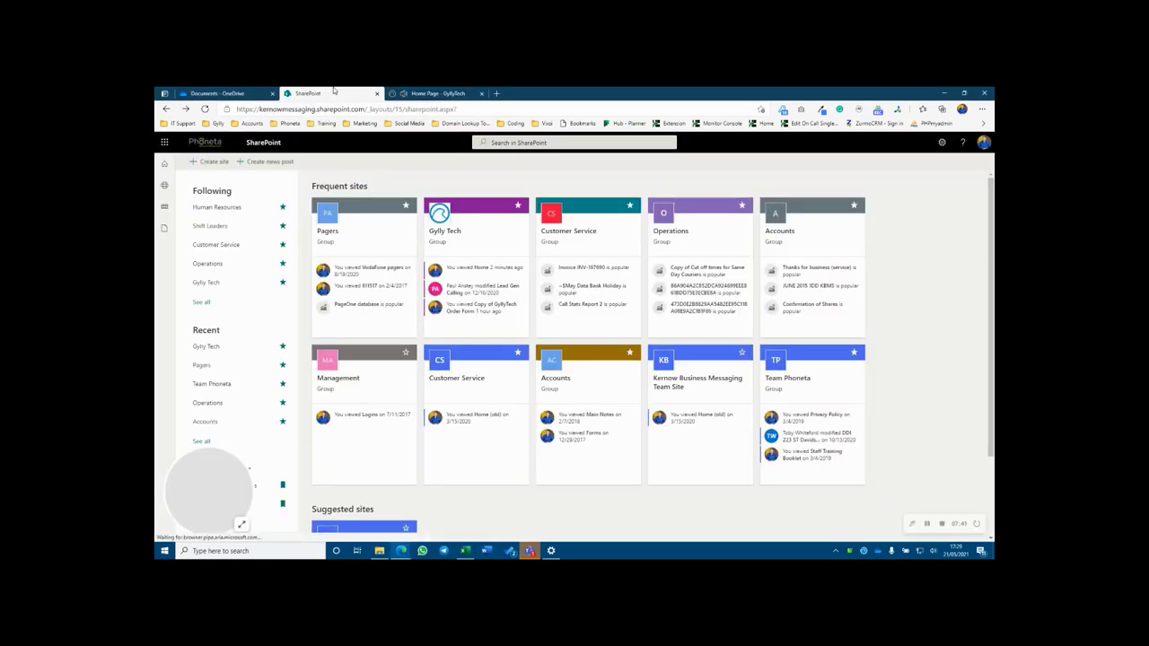
{"action": "left_click", "coordinate": [163, 143]}
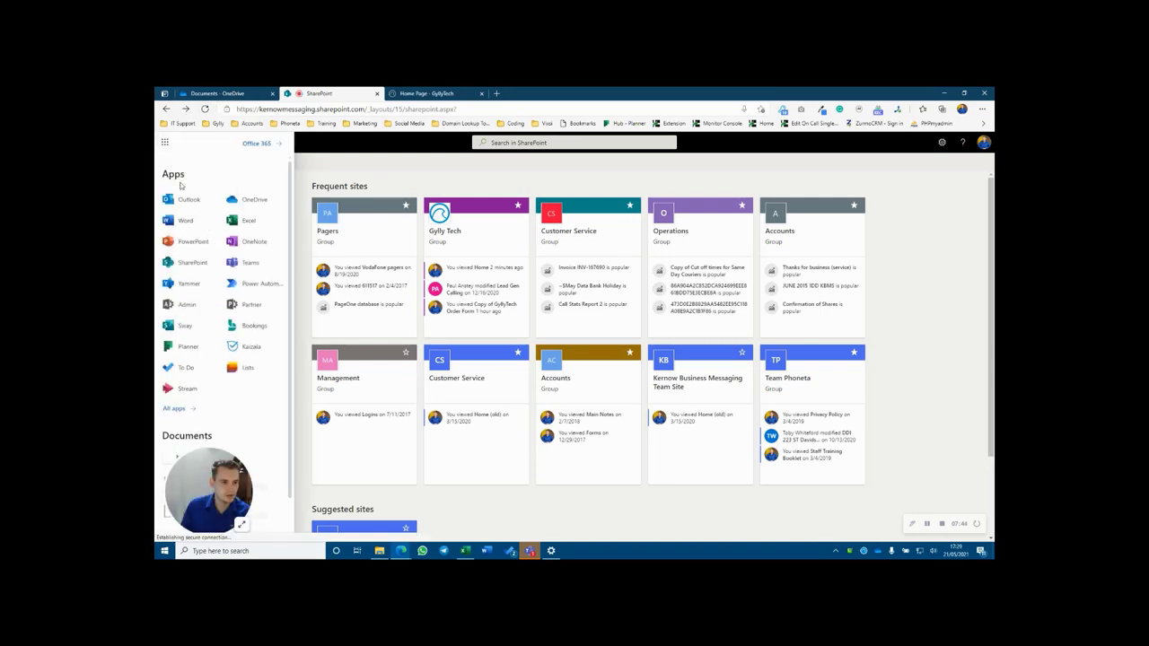
{"action": "left_click", "coordinate": [193, 263]}
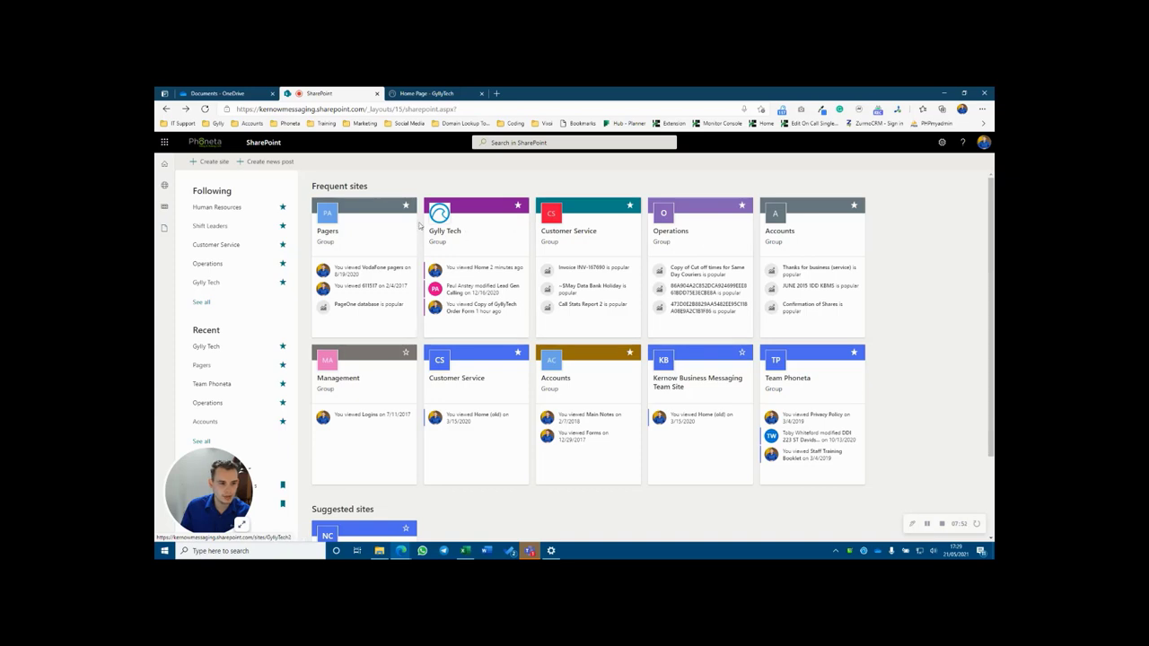
{"action": "left_click", "coordinate": [342, 232]}
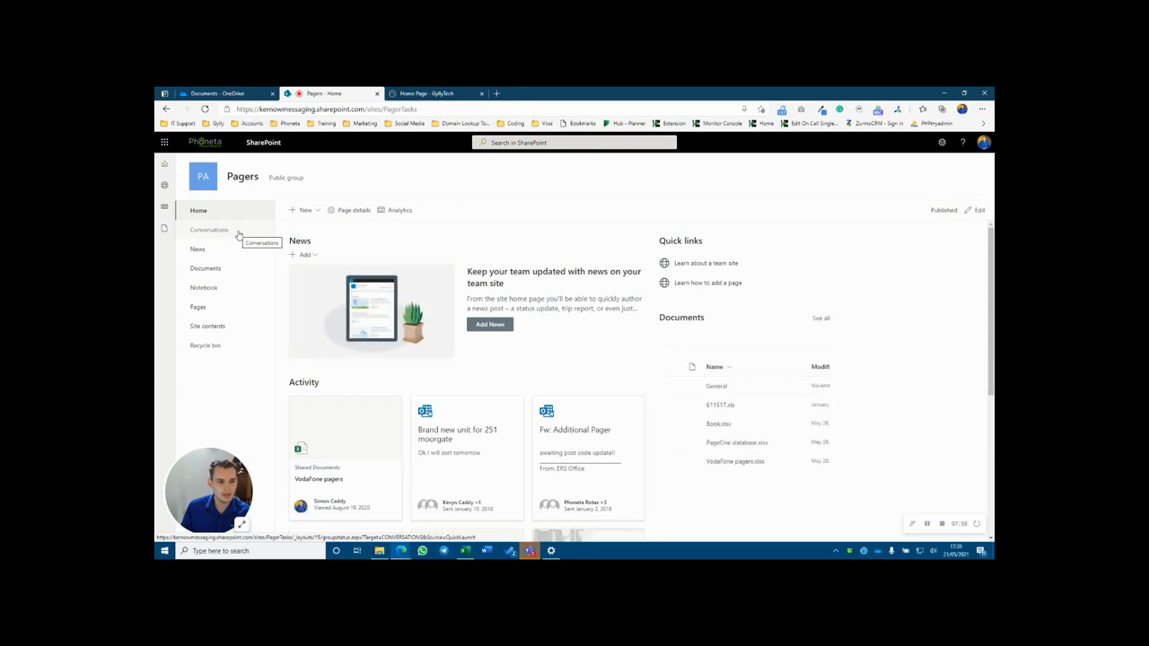
{"action": "left_click", "coordinate": [238, 233]}
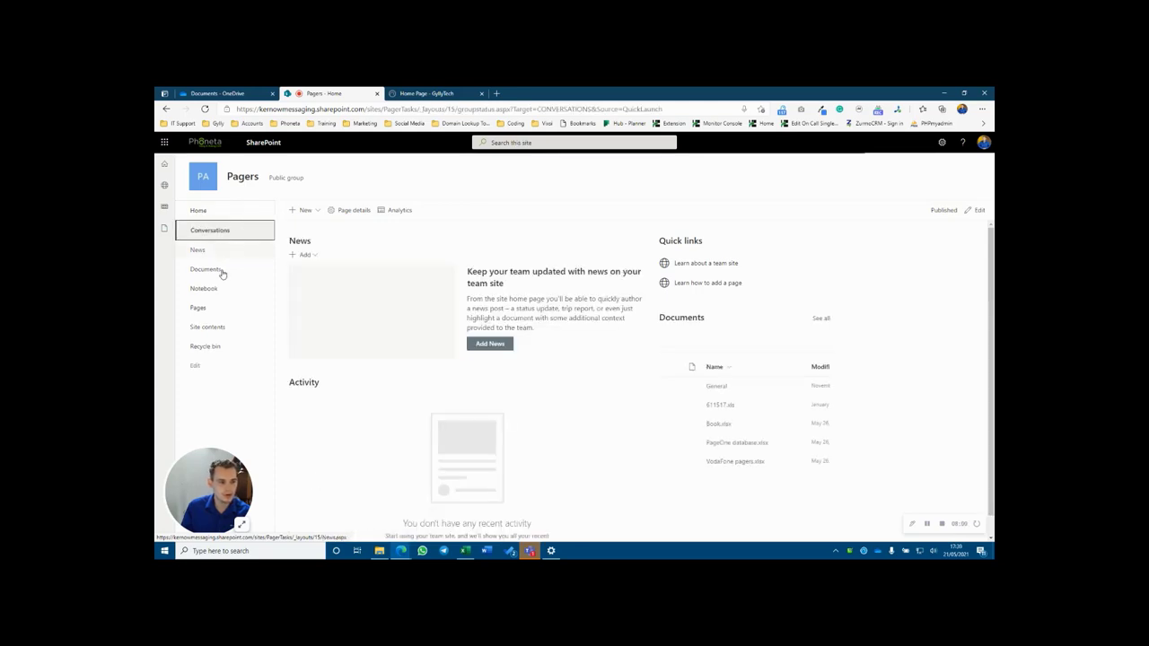
{"action": "left_click", "coordinate": [215, 269]}
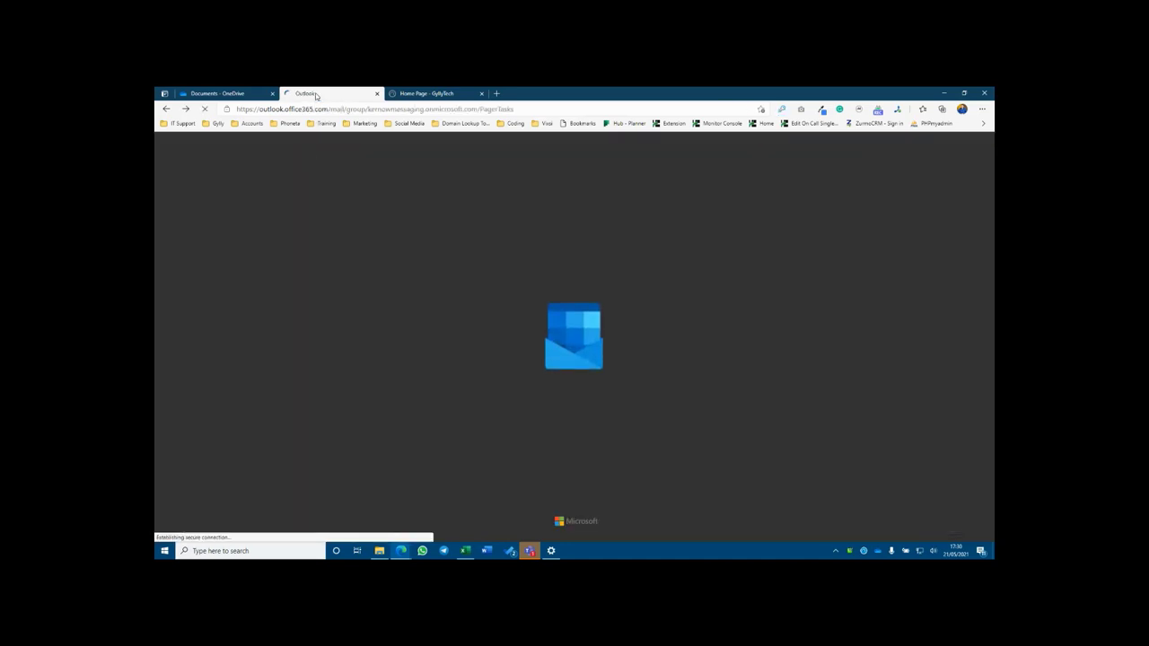
{"action": "key", "text": "ctrl+w"}
Open the Pagers site's document library from the SharePoint home and sync it to the computer.
{"action": "left_click", "coordinate": [220, 93]}
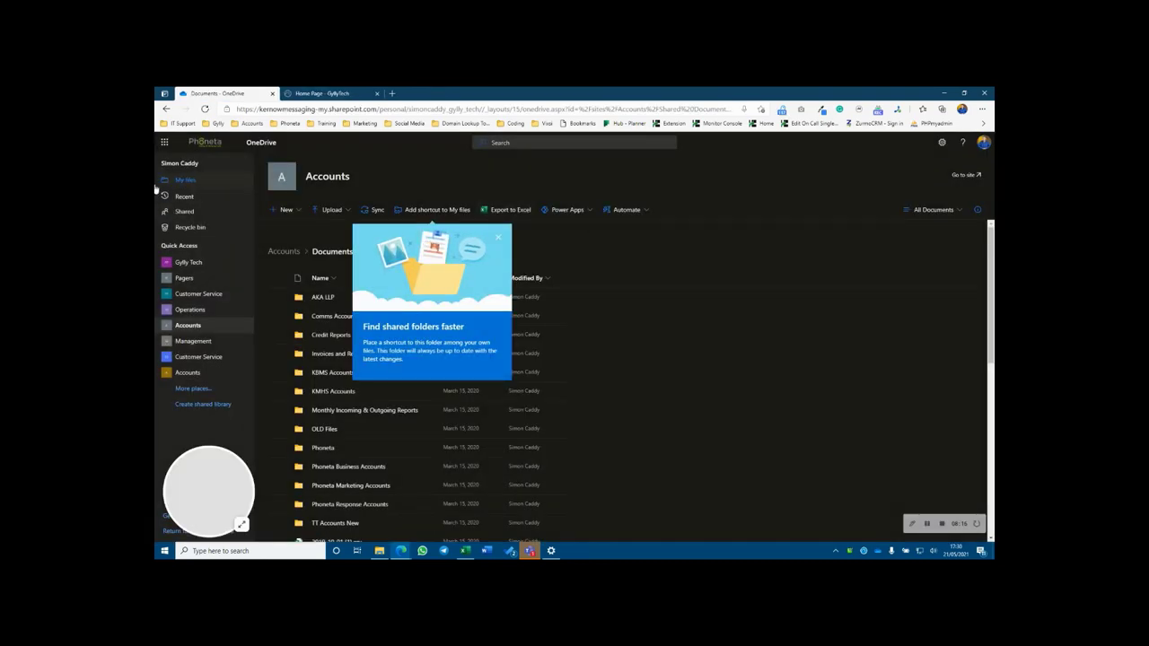
{"action": "left_click", "coordinate": [164, 142]}
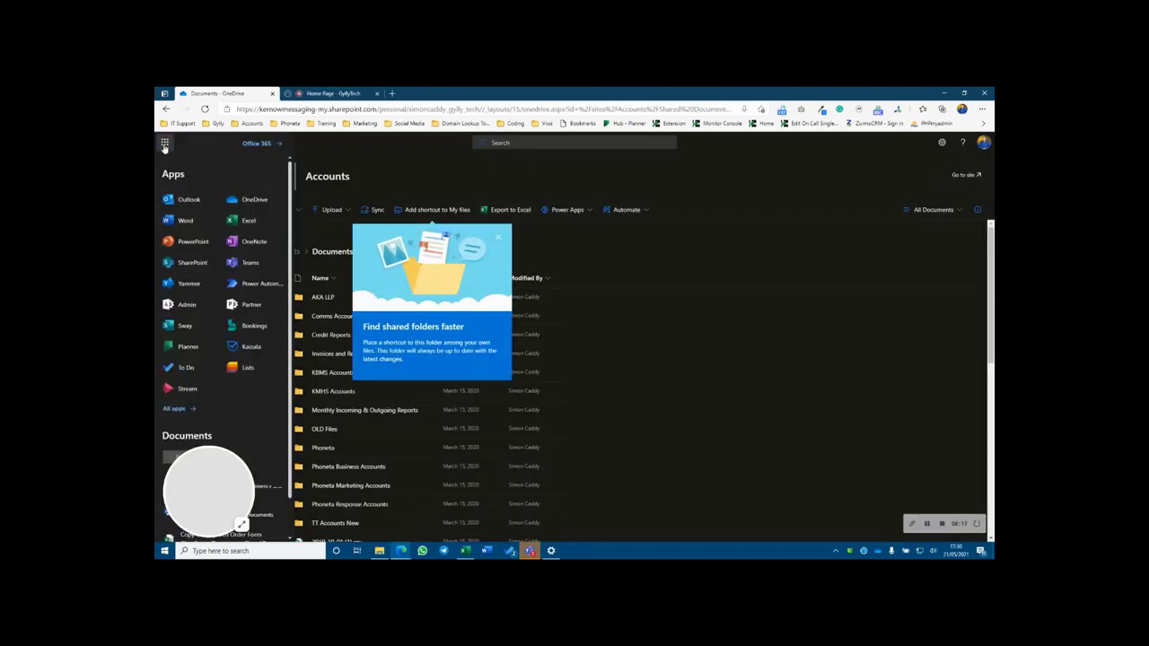
{"action": "left_click", "coordinate": [186, 264]}
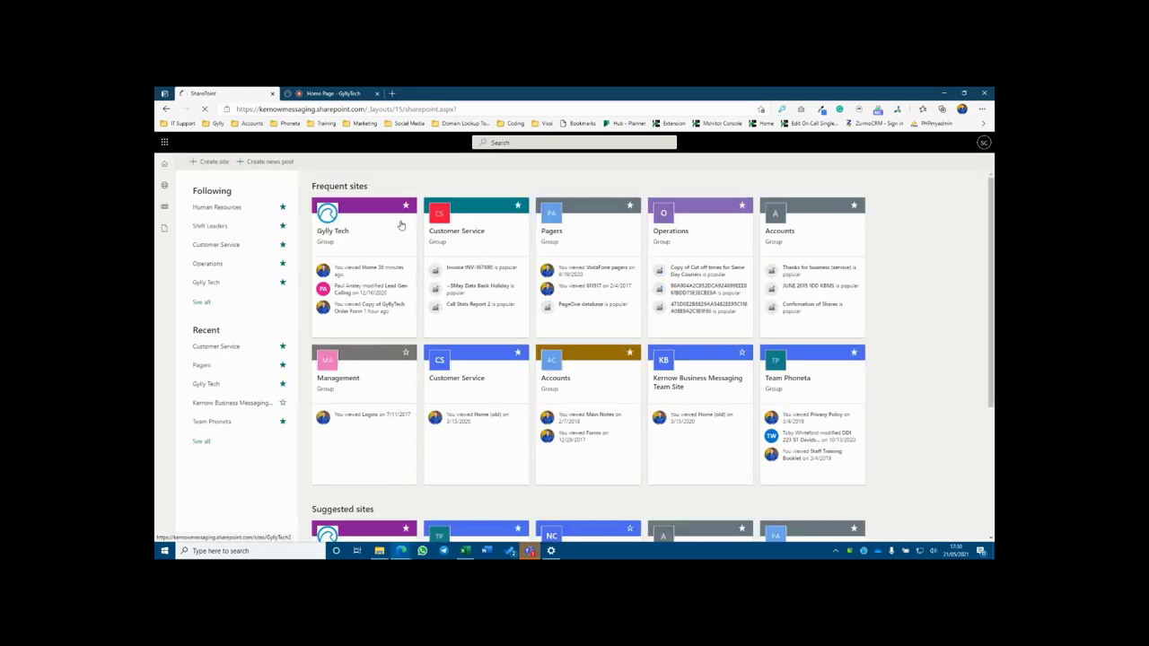
{"action": "left_click", "coordinate": [588, 248]}
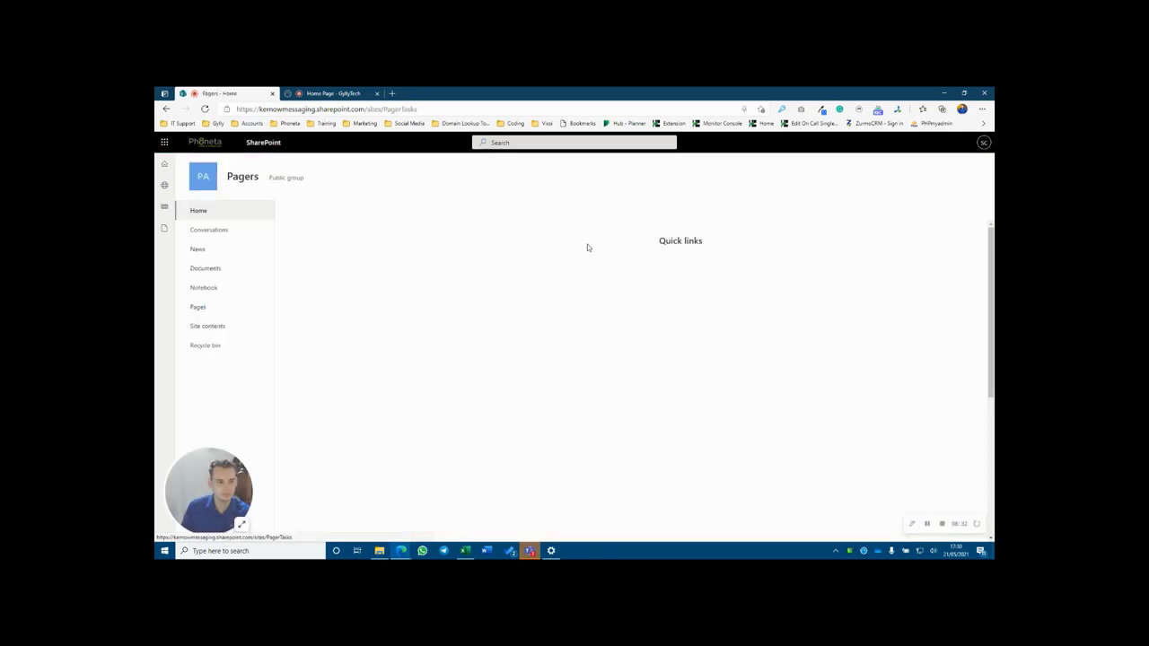
{"action": "left_click", "coordinate": [222, 269]}
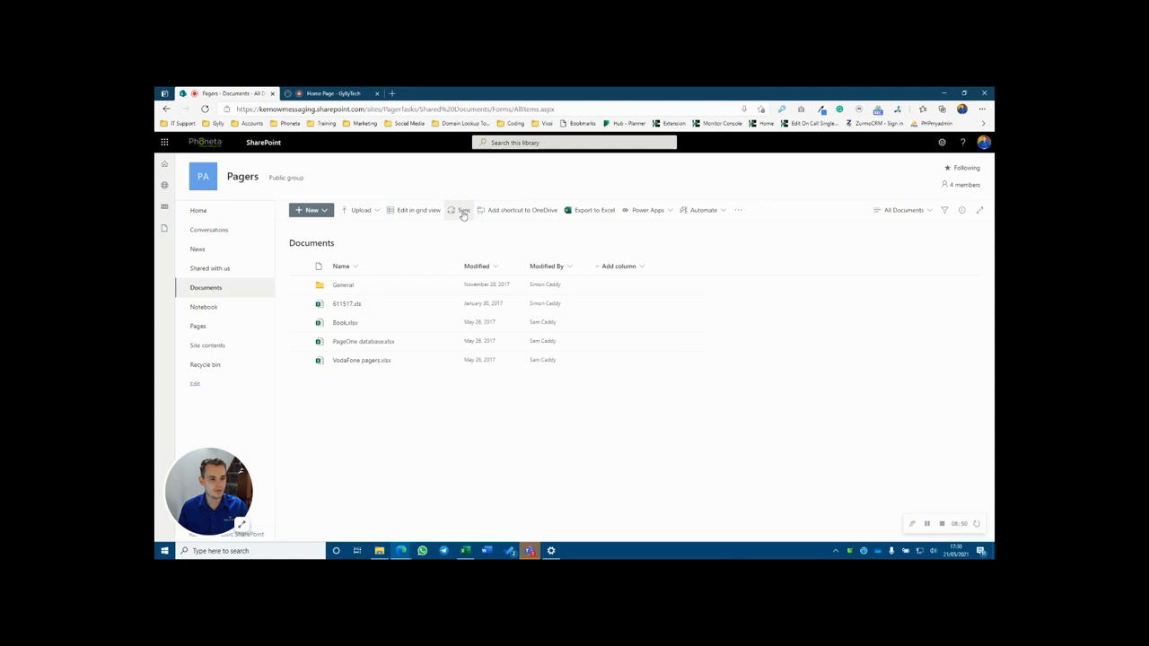
{"action": "left_click", "coordinate": [464, 215]}
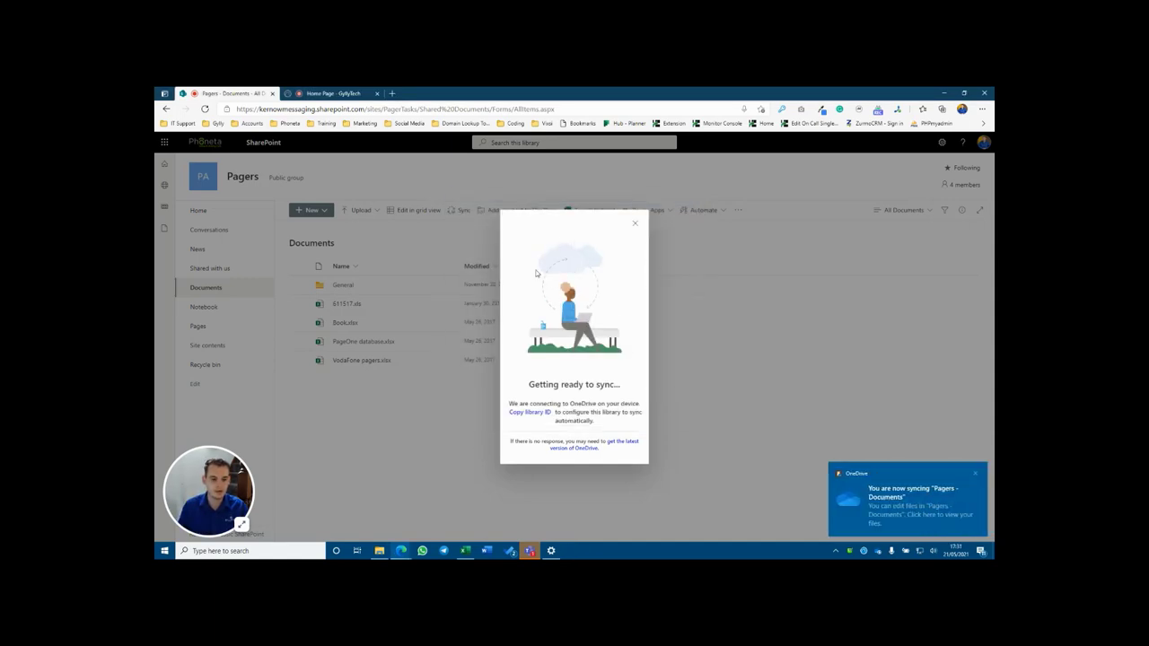
Examine the synced Pagers - Documents library under Phoneta in File Explorer, and close the window.
{"action": "left_click", "coordinate": [379, 550]}
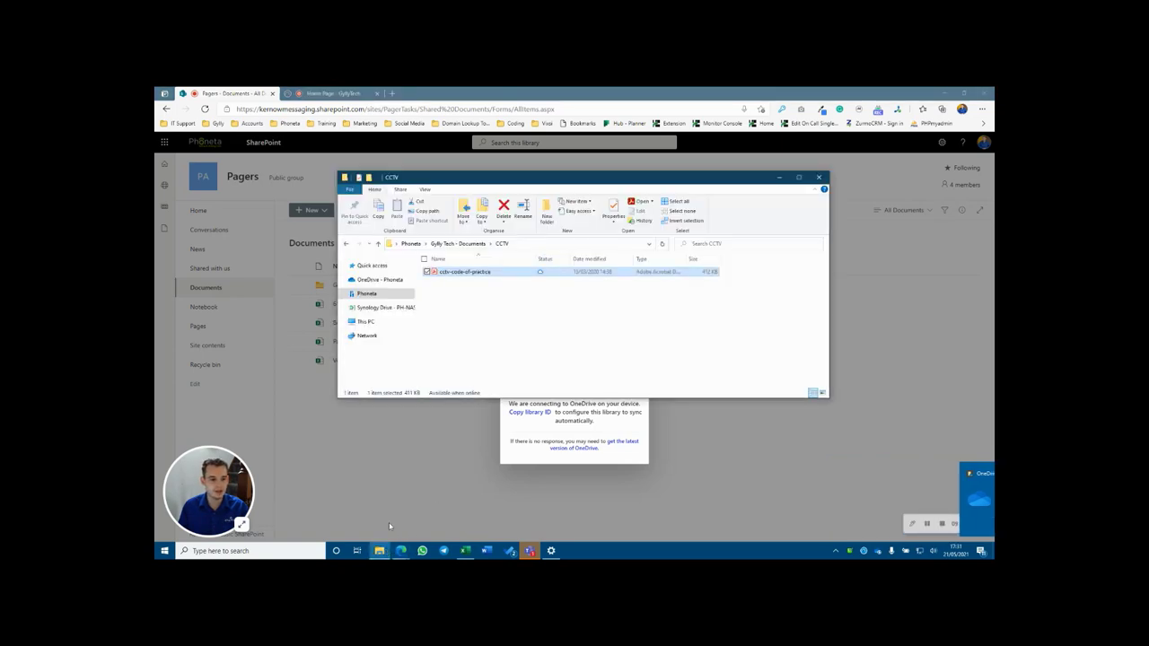
{"action": "left_click", "coordinate": [376, 298]}
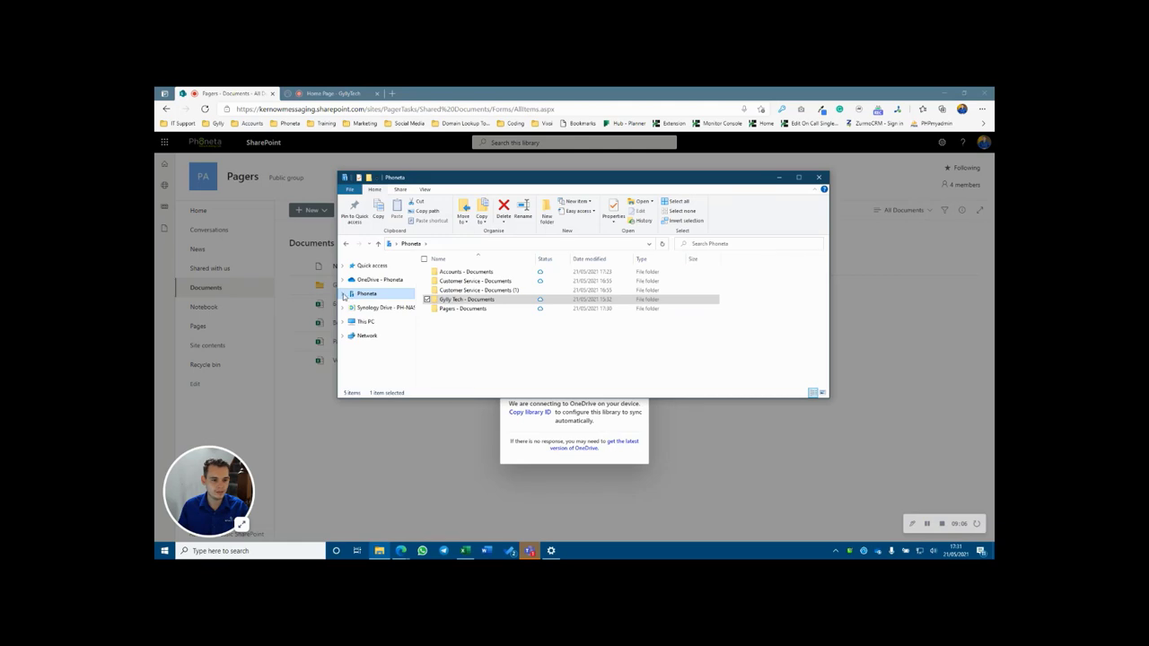
{"action": "left_click", "coordinate": [344, 294]}
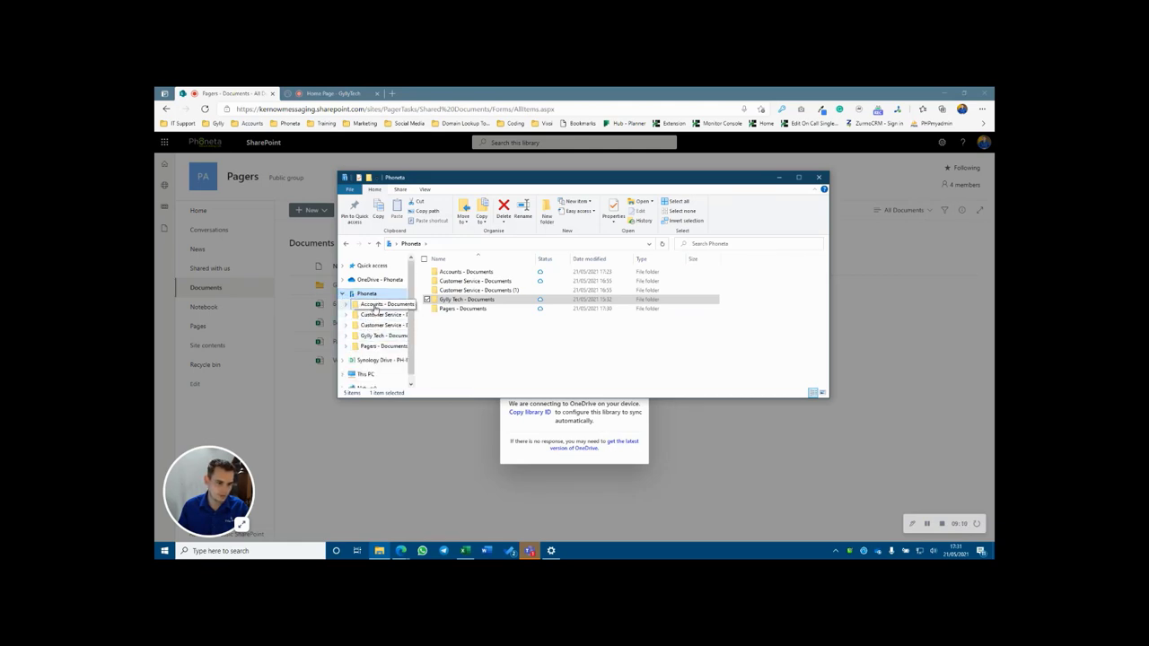
{"action": "left_click", "coordinate": [377, 345]}
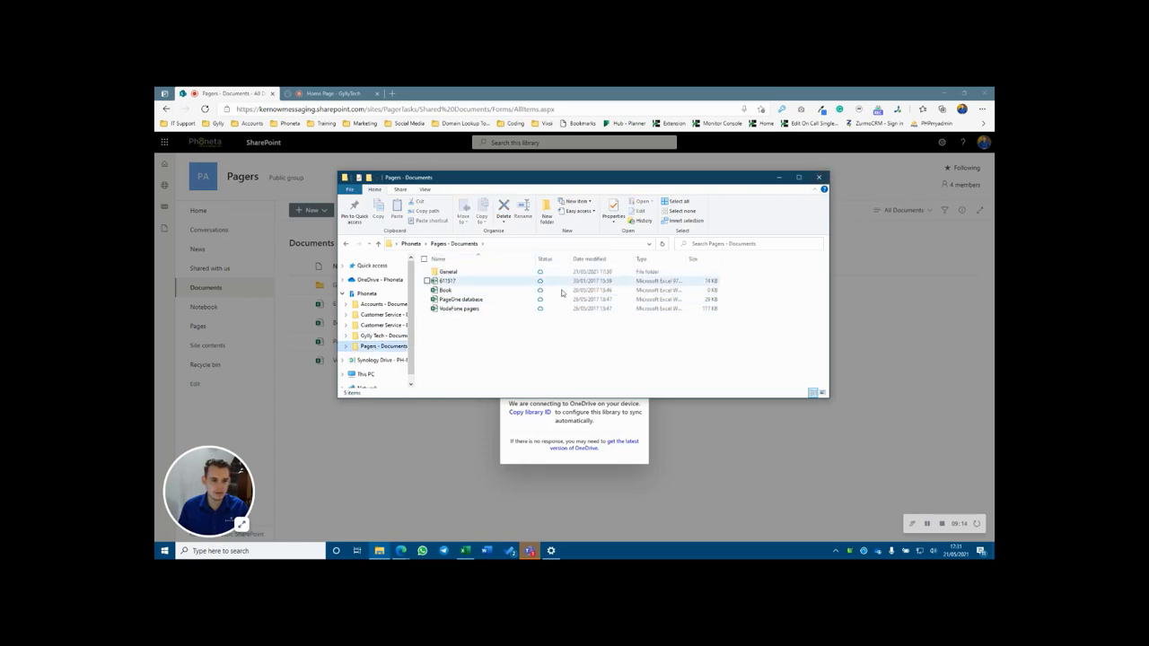
{"action": "left_click", "coordinate": [817, 179]}
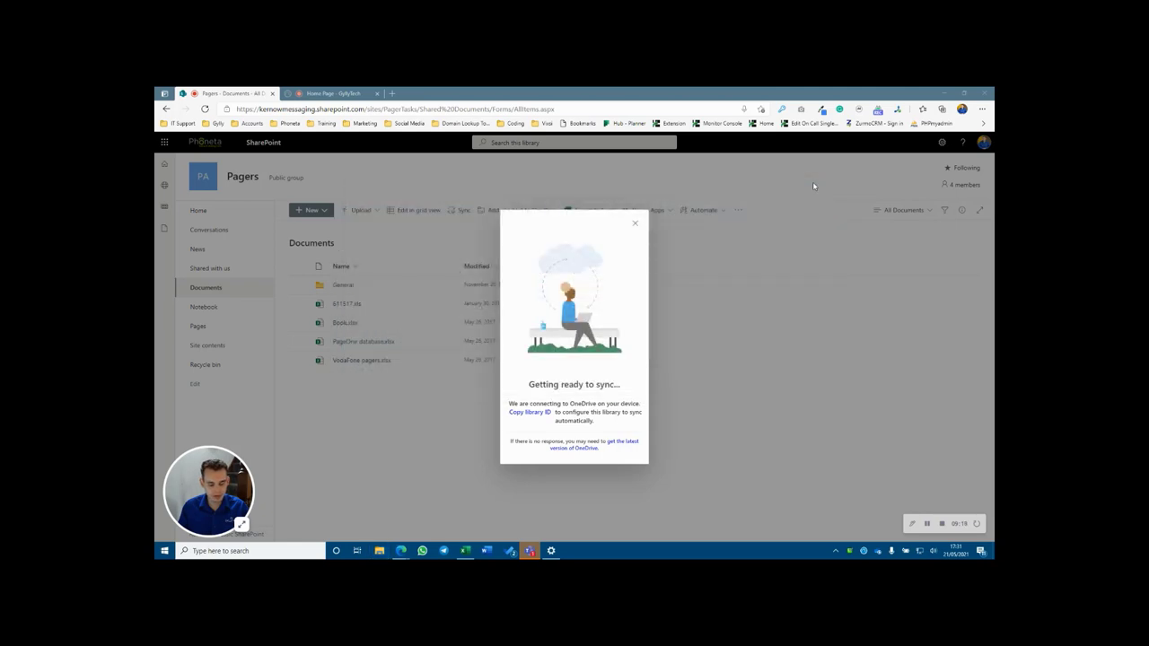
Open the OneDrive settings and stop syncing the Pagers - Documents library to this computer.
{"action": "right_click", "coordinate": [876, 551]}
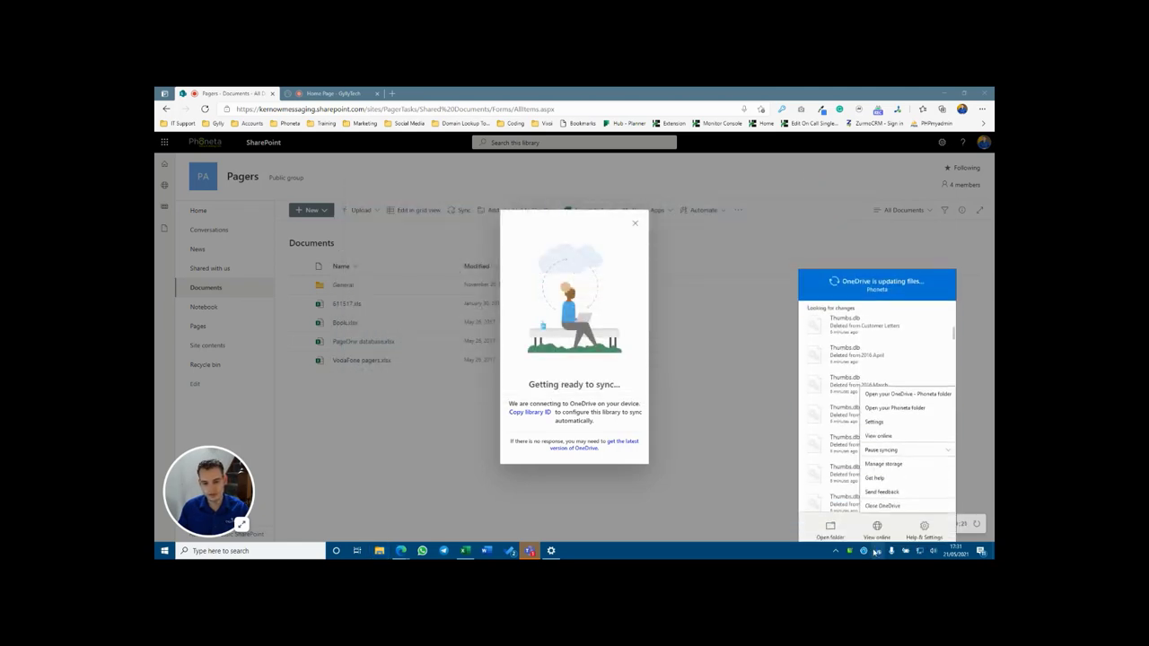
{"action": "left_click", "coordinate": [891, 418]}
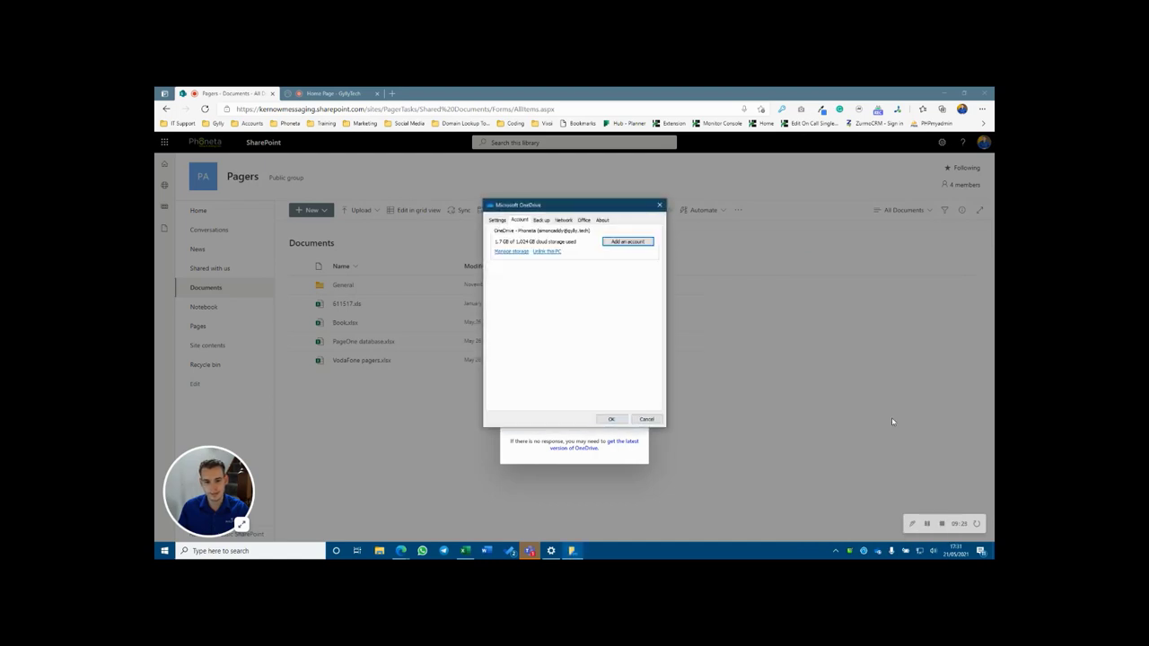
{"action": "left_click", "coordinate": [496, 220]}
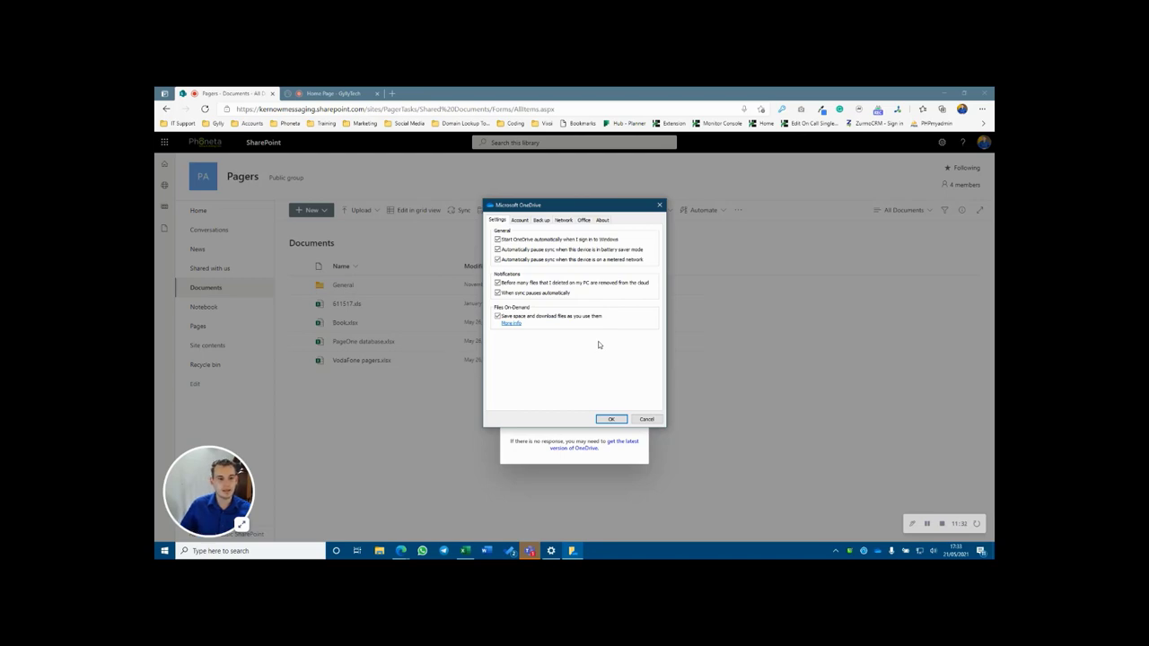
{"action": "left_click", "coordinate": [521, 220]}
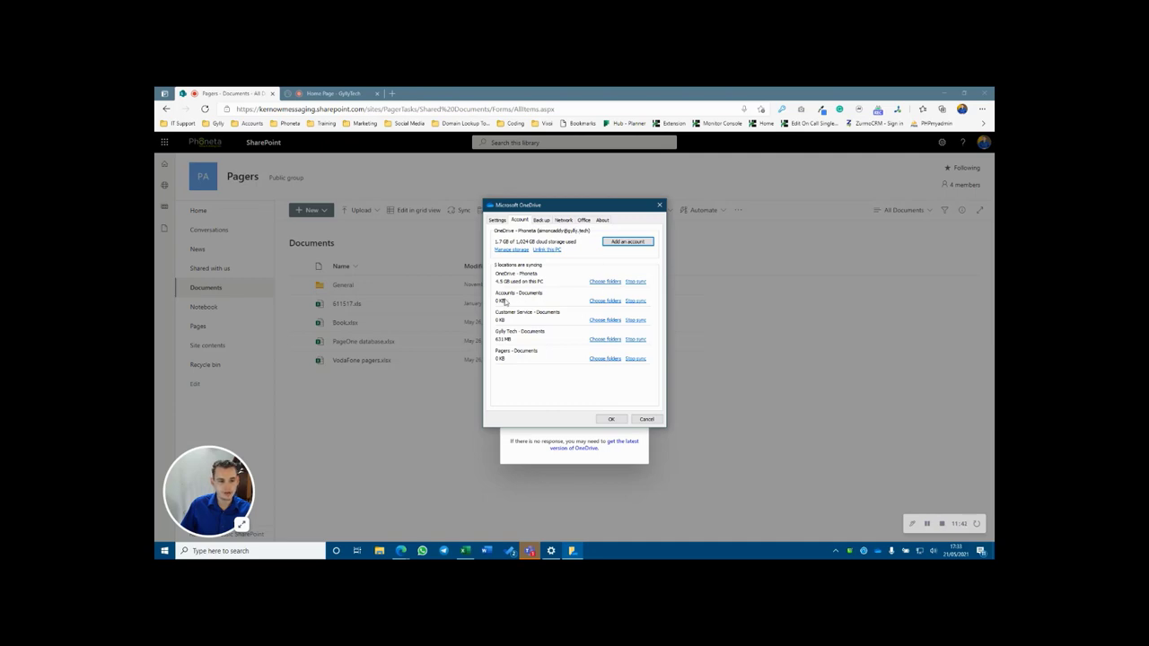
{"action": "left_click", "coordinate": [635, 359]}
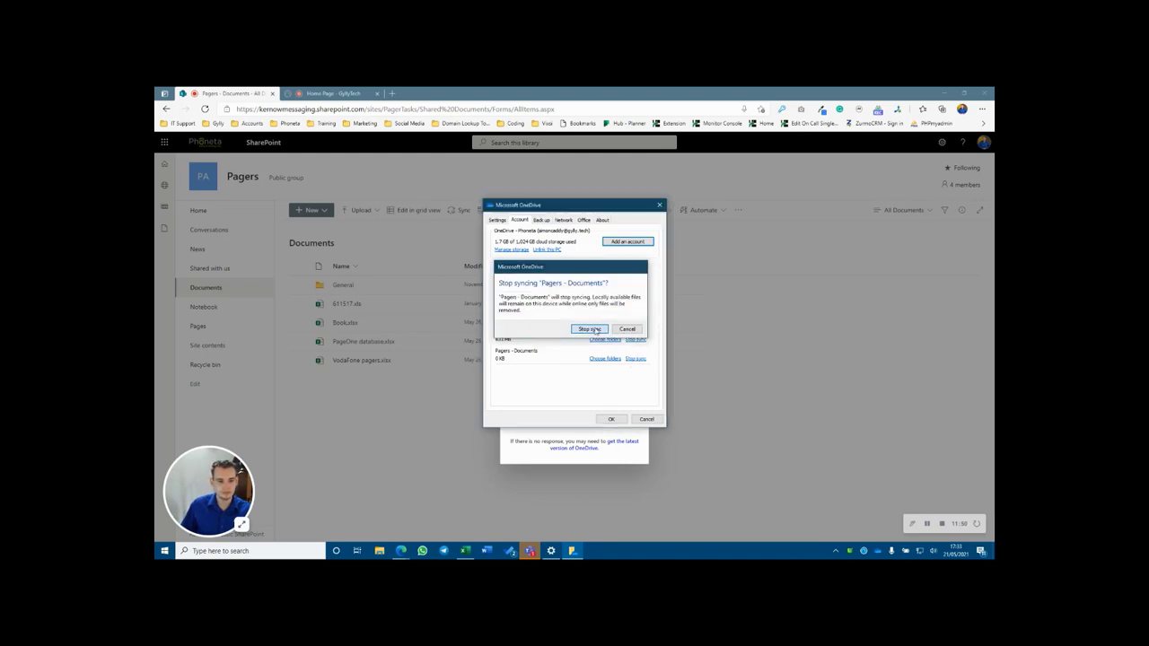
{"action": "left_click", "coordinate": [591, 329]}
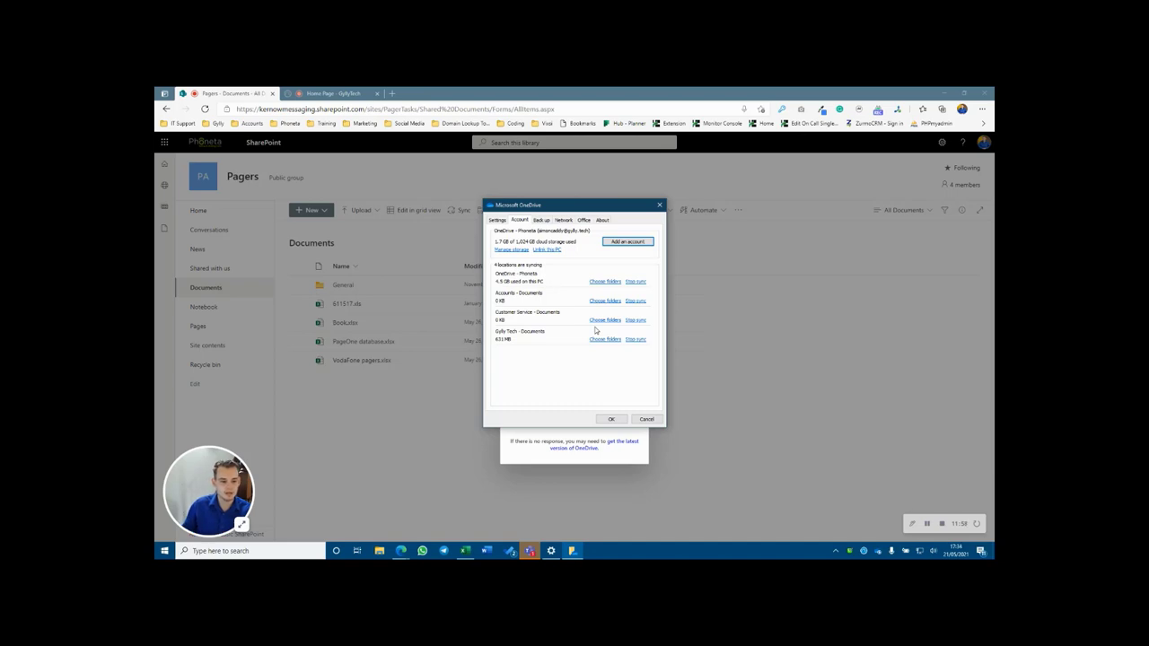
Check the library folders under Phoneta in File Explorer, and close the window.
{"action": "left_click", "coordinate": [380, 551]}
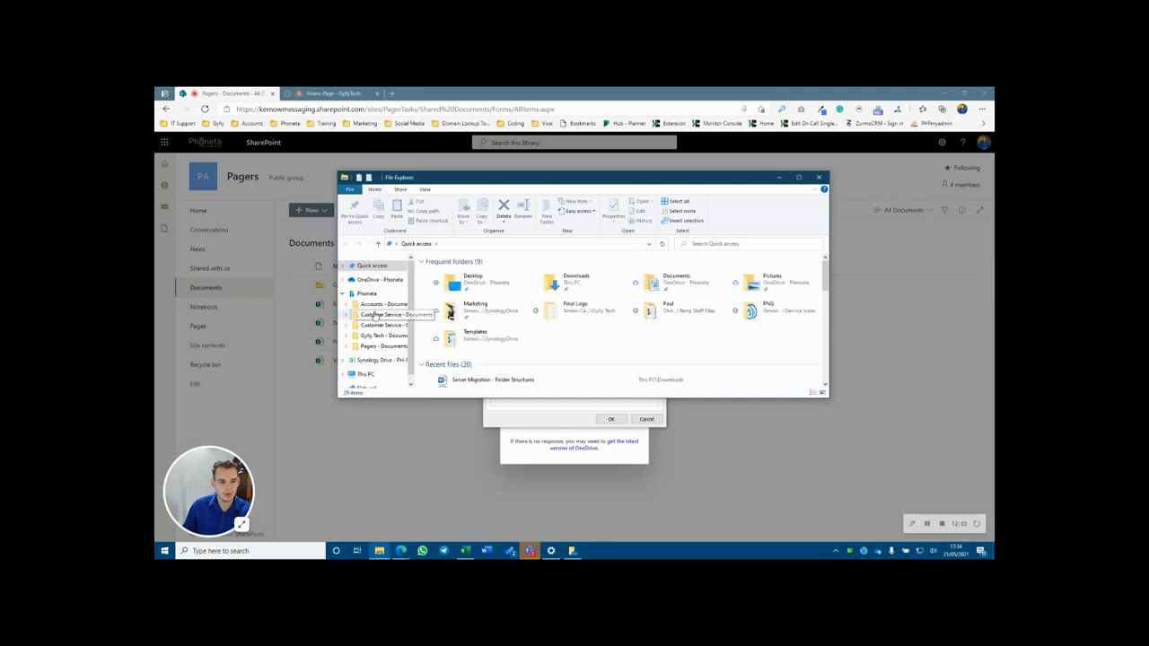
{"action": "left_click", "coordinate": [366, 294]}
{"action": "right_click", "coordinate": [485, 350]}
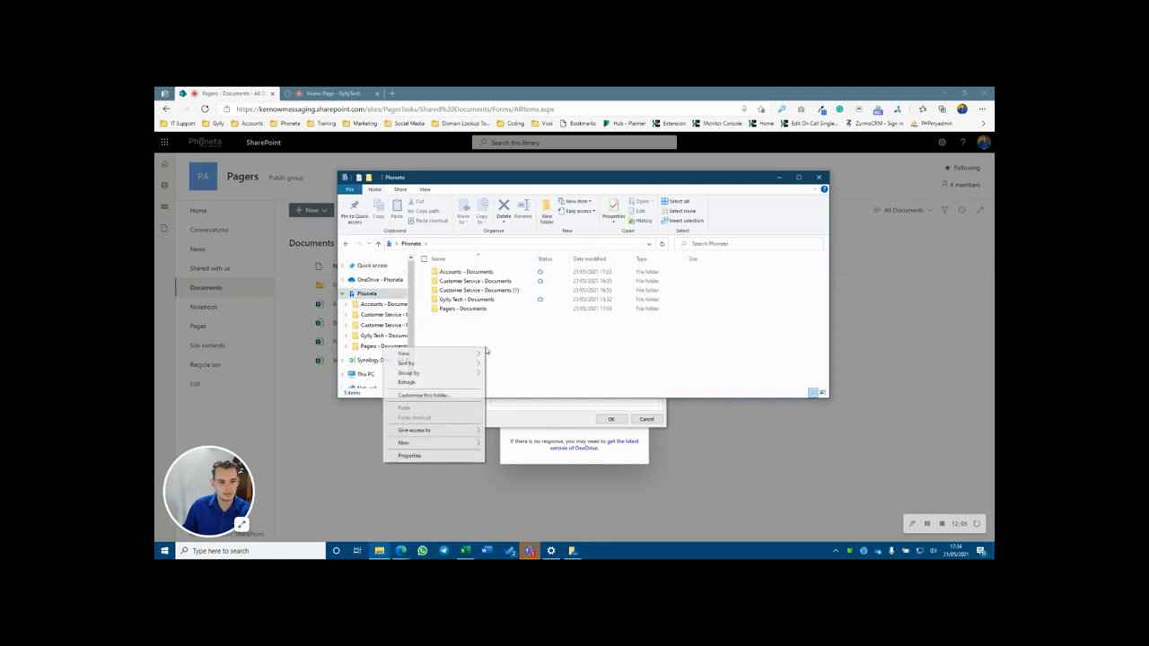
{"action": "left_click", "coordinate": [544, 367]}
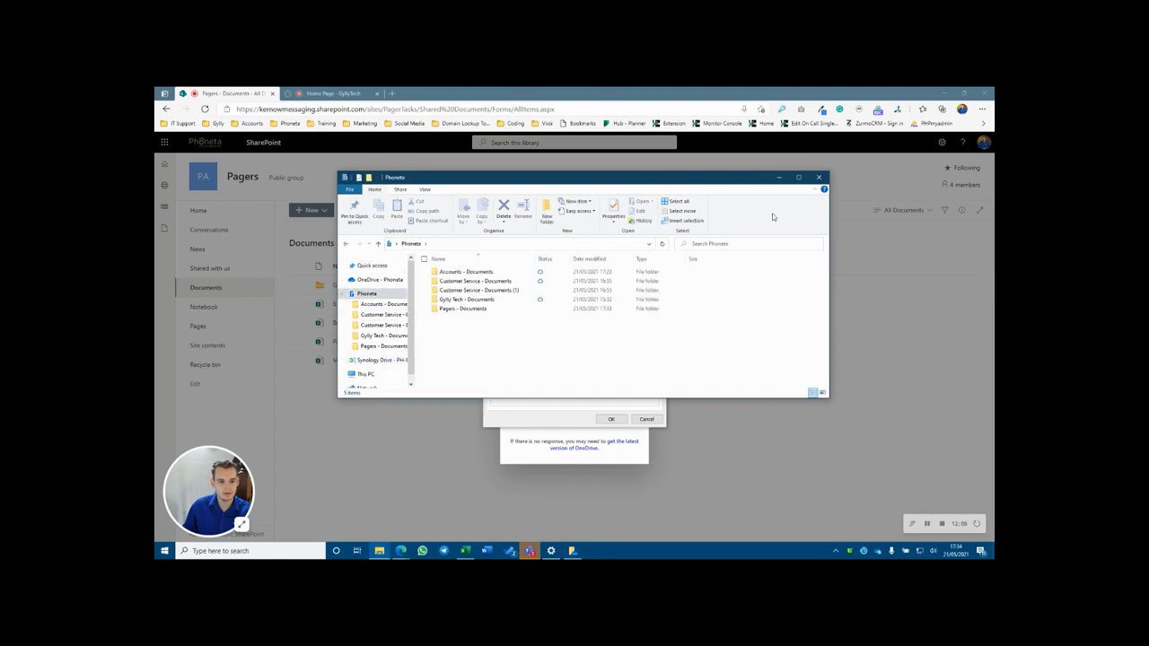
{"action": "left_click", "coordinate": [818, 177]}
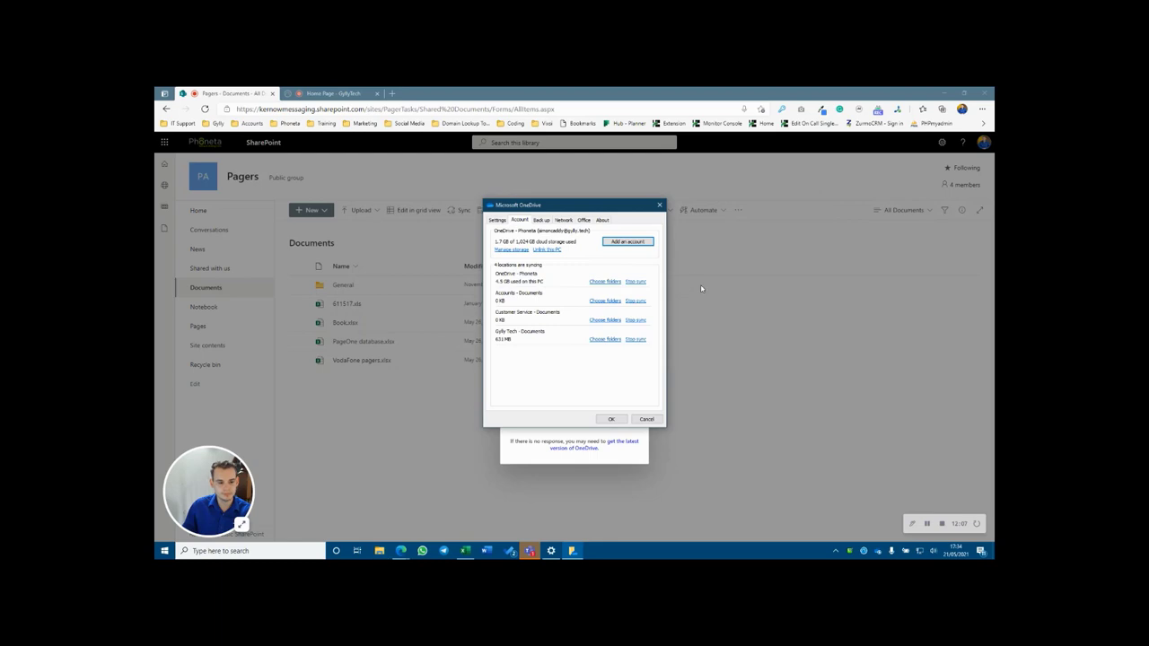
Review the OneDrive folder back up for Desktop, Documents and Pictures, compare it with File Explorer's quick access, and close the back up window.
{"action": "left_click", "coordinate": [542, 221]}
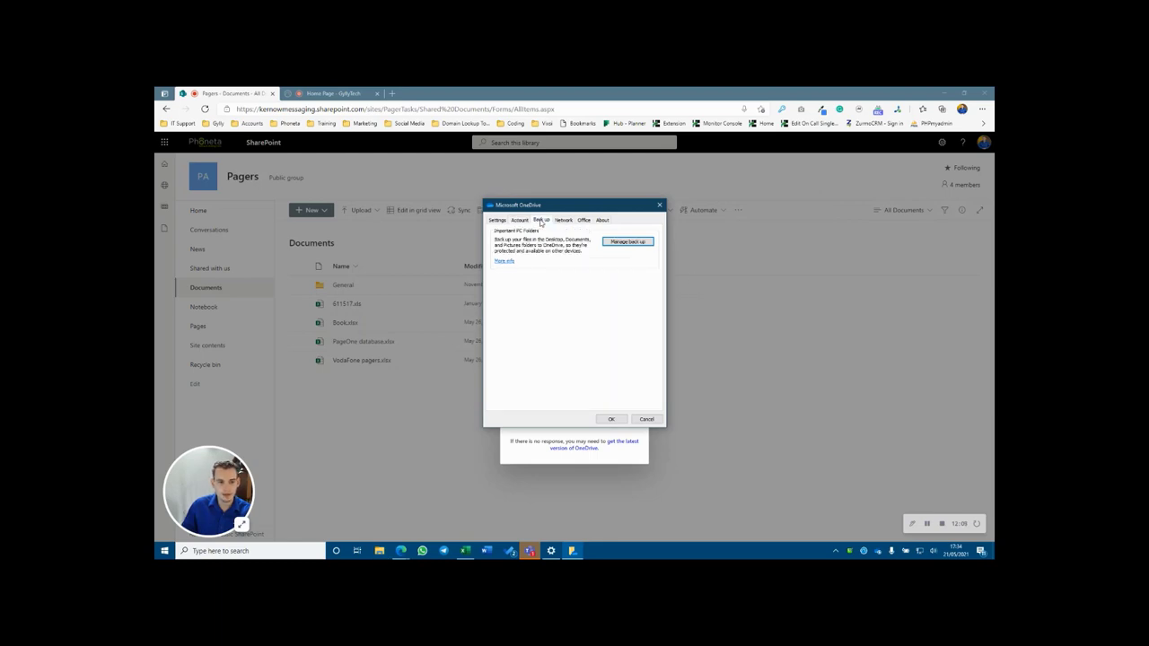
{"action": "left_click", "coordinate": [625, 242]}
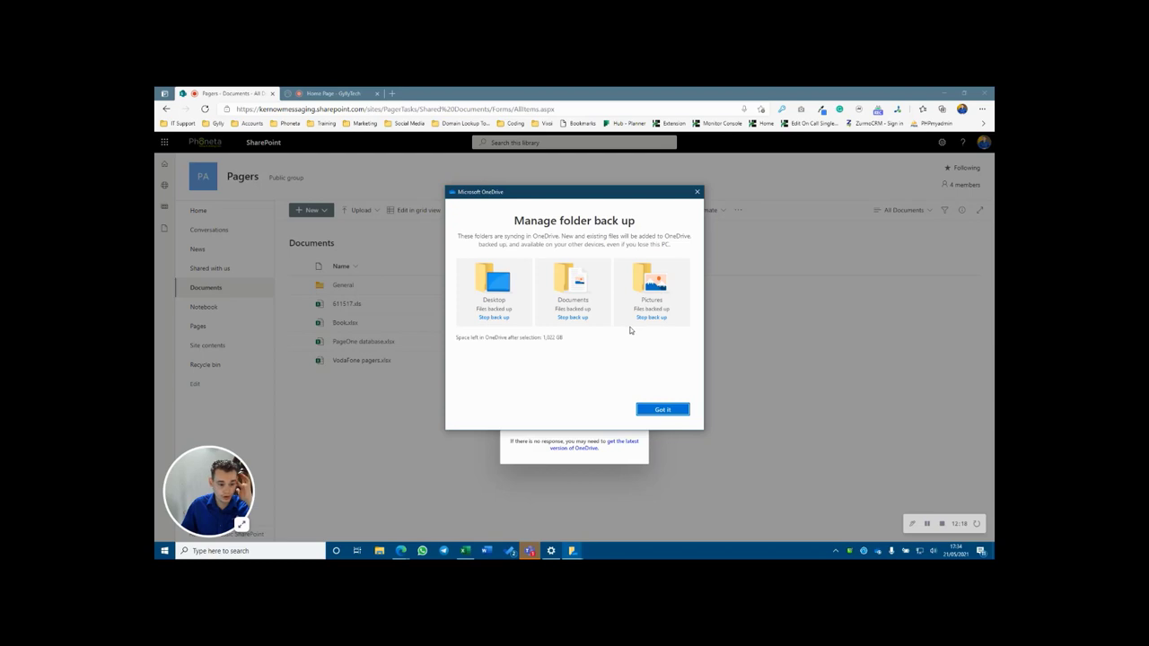
{"action": "left_click", "coordinate": [379, 551]}
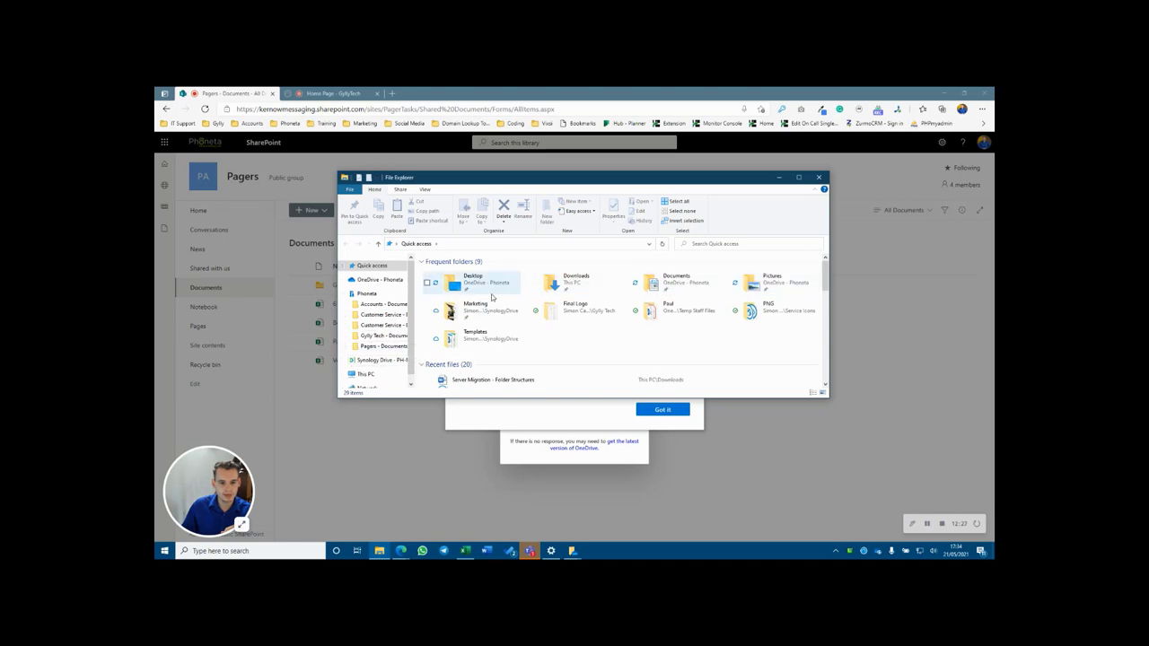
{"action": "left_click", "coordinate": [818, 177]}
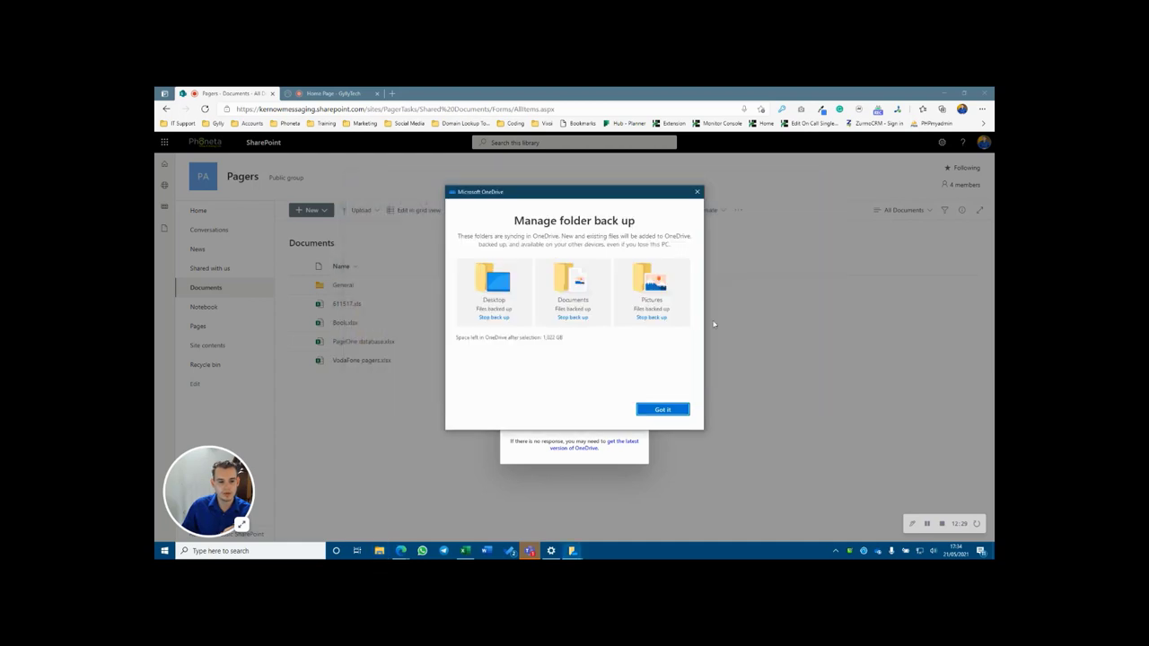
{"action": "left_click", "coordinate": [663, 411]}
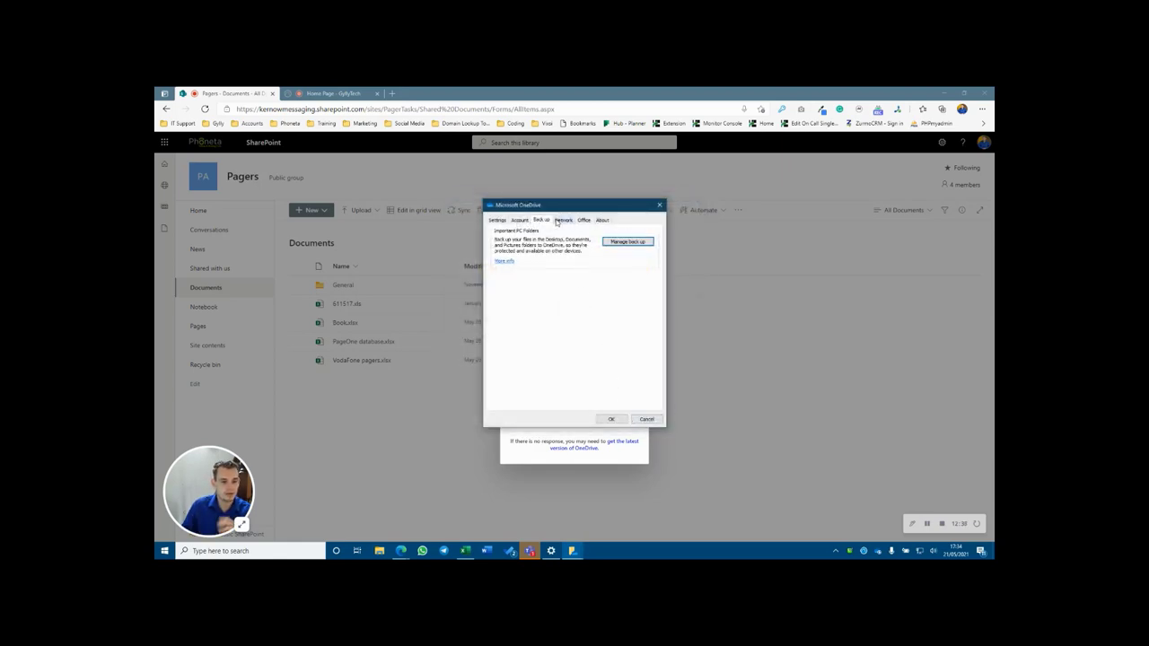
Review OneDrive's upload and download rate limits, Office file collaboration and sync conflict options, and version information, and close the settings.
{"action": "left_click", "coordinate": [563, 221]}
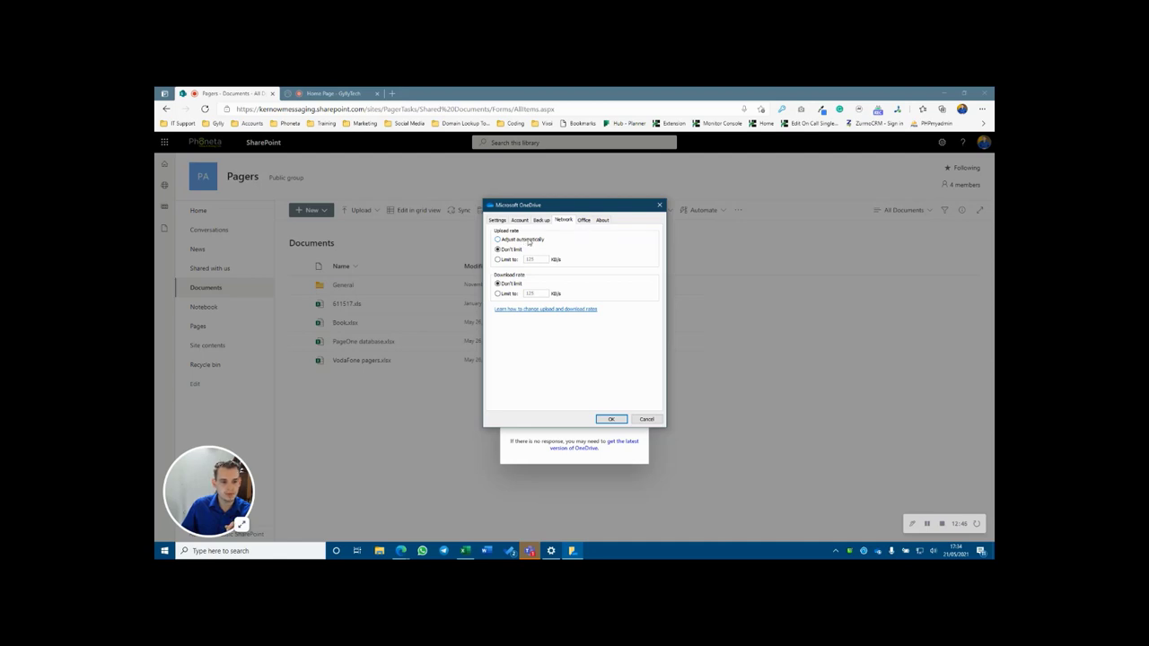
{"action": "left_click", "coordinate": [520, 241]}
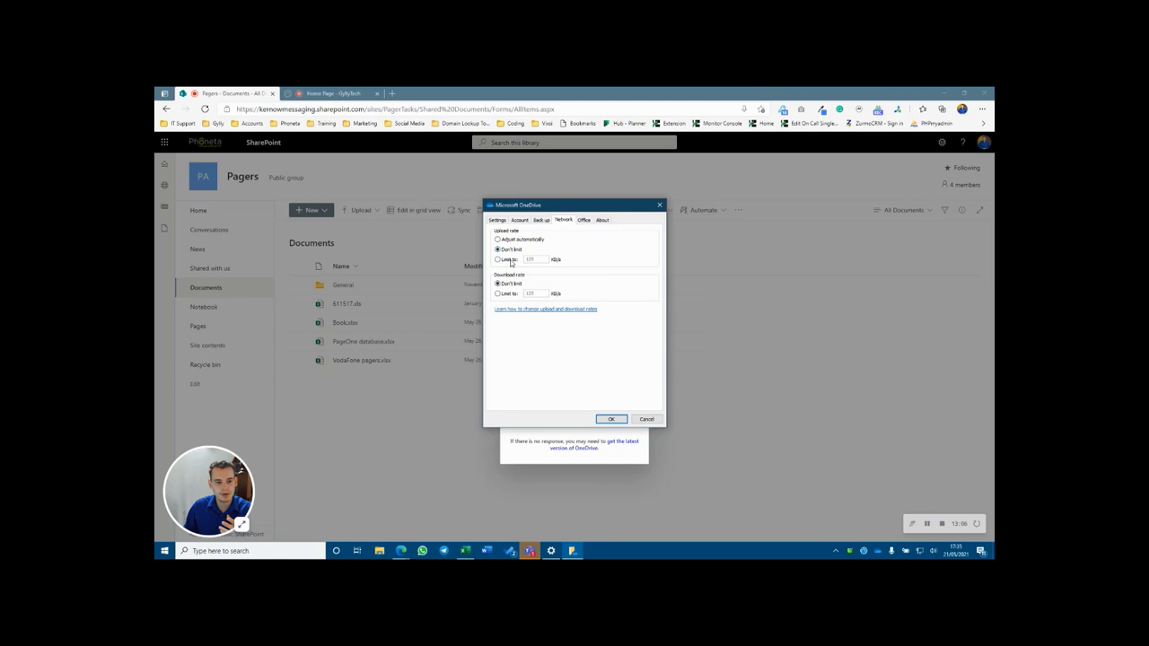
{"action": "left_click", "coordinate": [583, 220]}
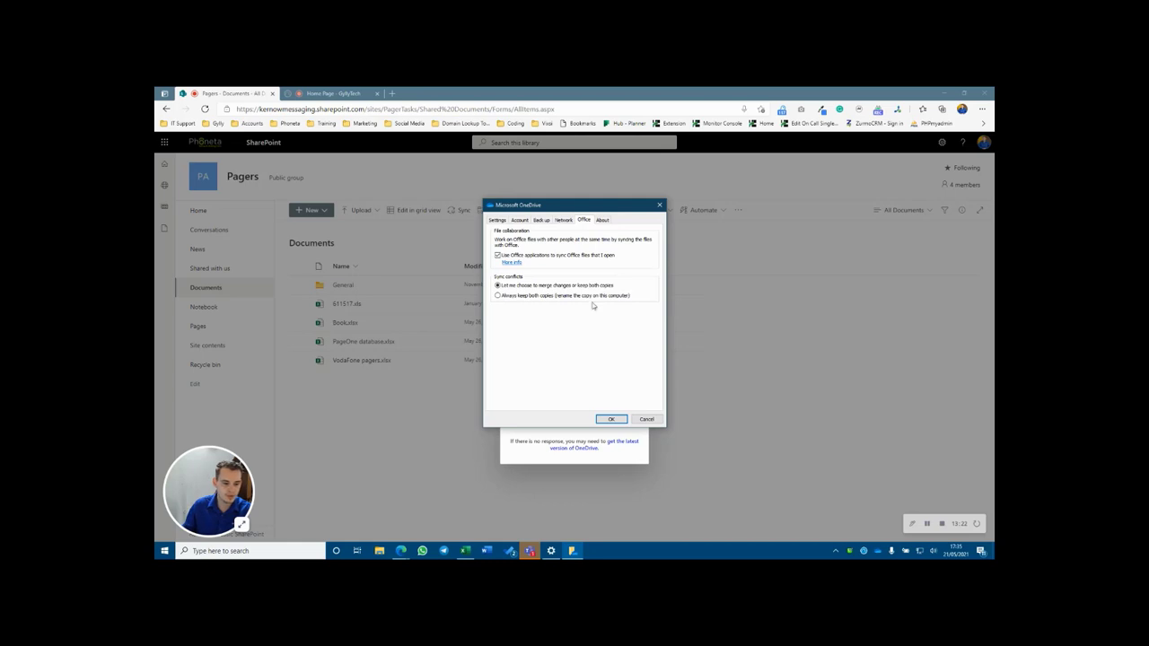
{"action": "mouse_move", "coordinate": [467, 558]}
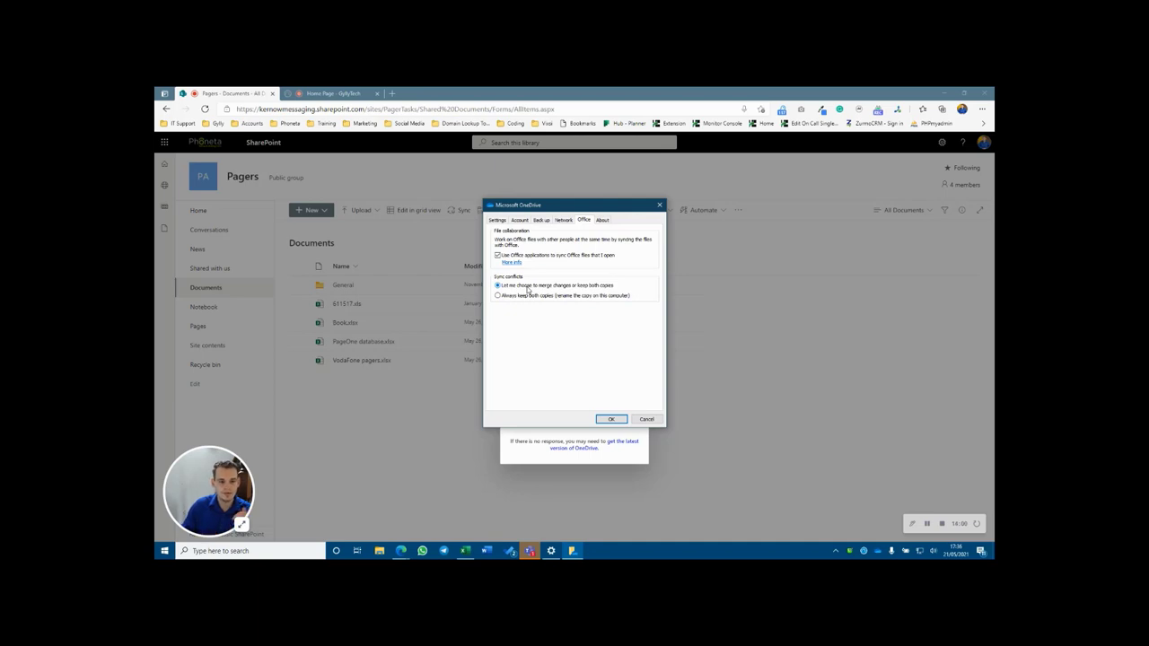
{"action": "left_click", "coordinate": [603, 219]}
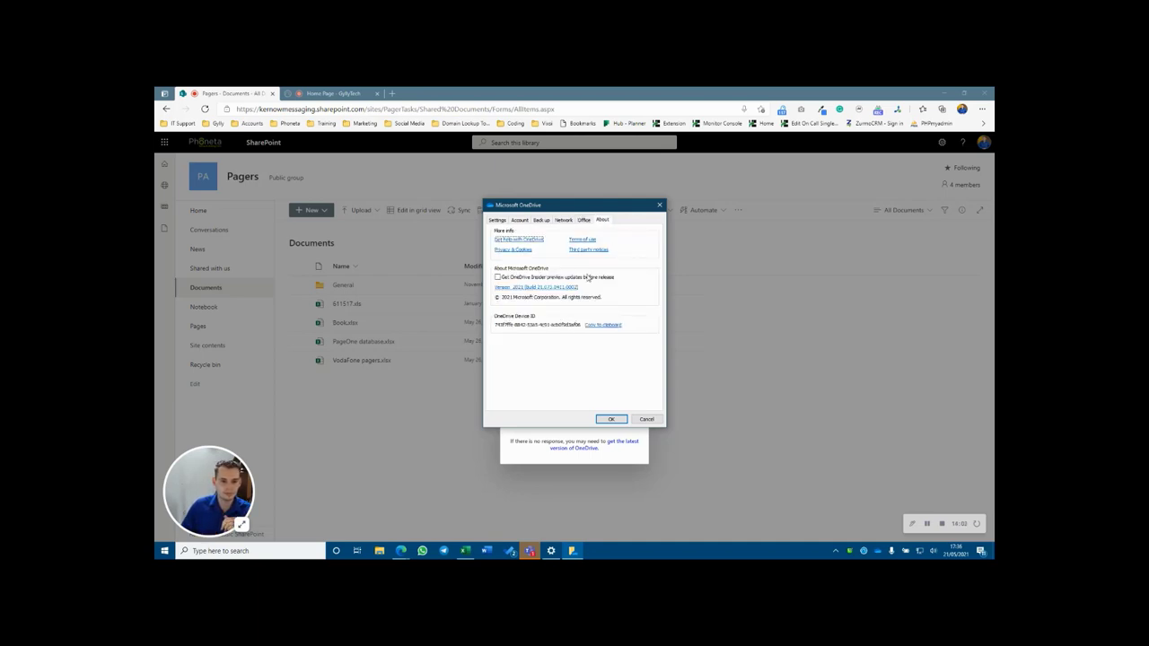
{"action": "left_click", "coordinate": [610, 420]}
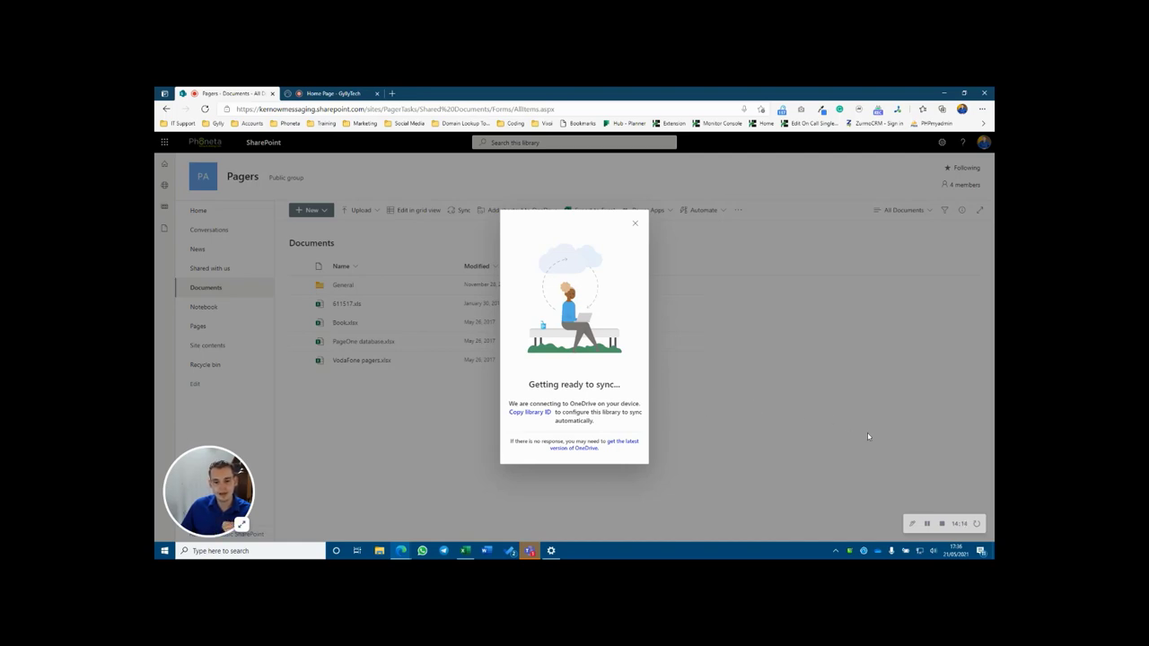
{"action": "left_click", "coordinate": [940, 524]}
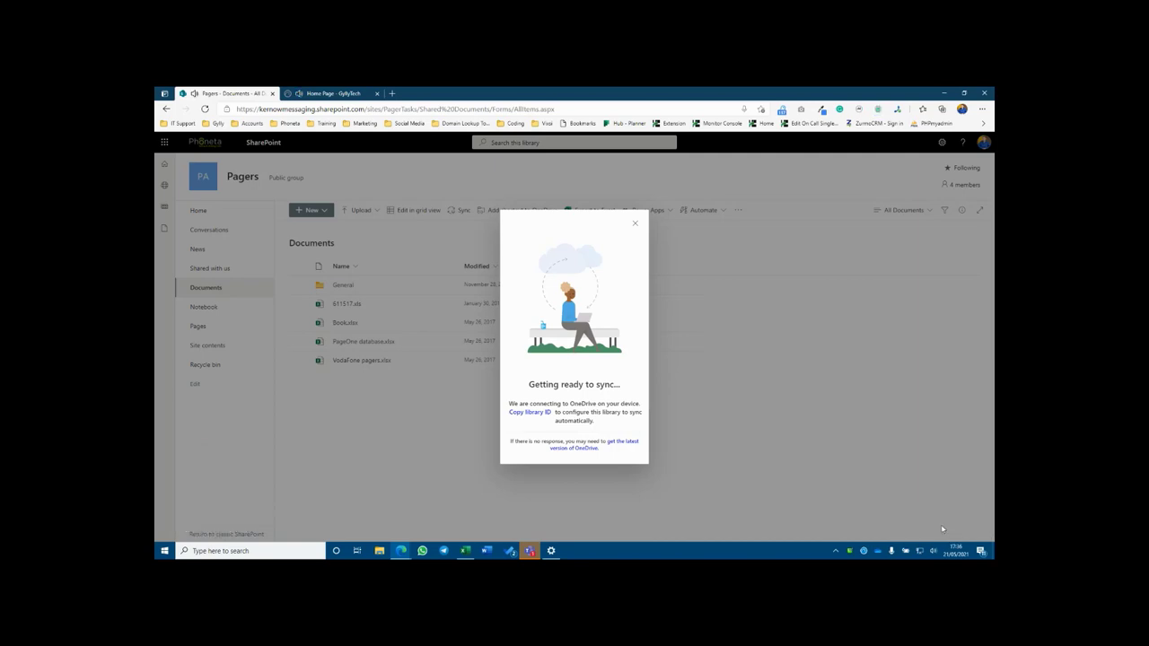